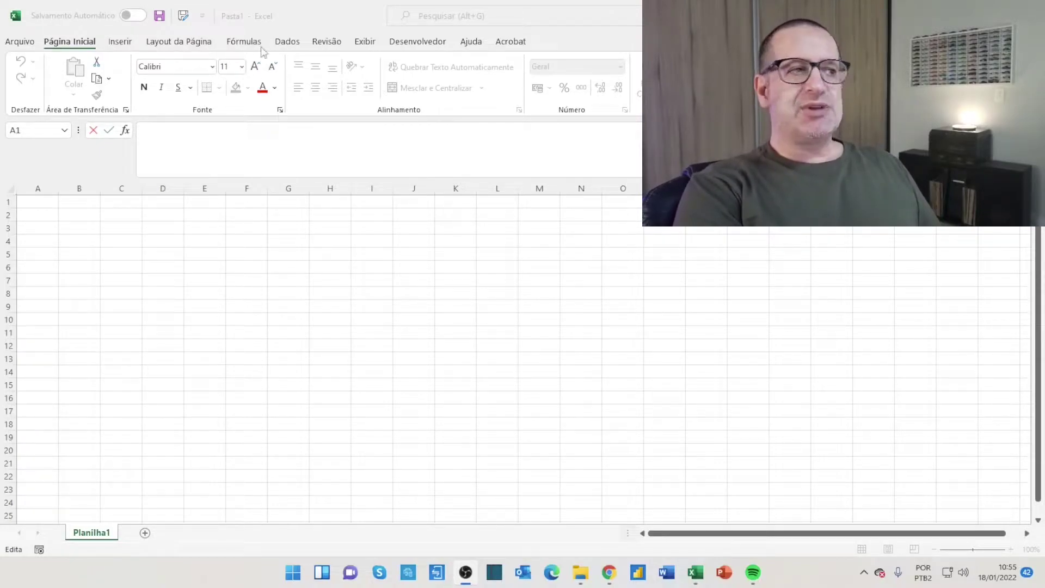
Return to the workbook and choose Data > Get Data > From File > From PDF
{"action": "key", "text": "alt+Tab"}
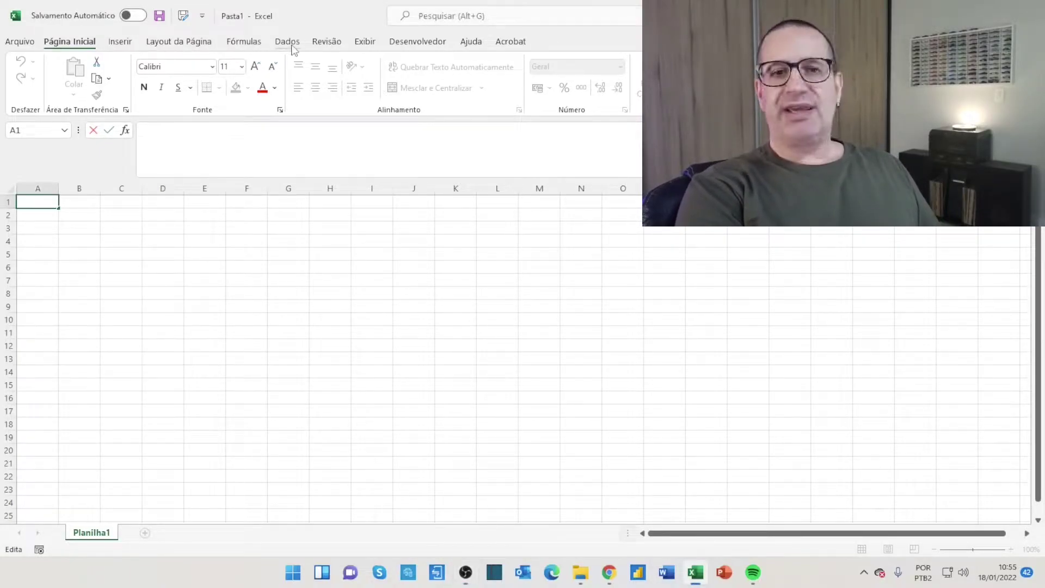
{"action": "left_click", "coordinate": [288, 43]}
{"action": "left_click", "coordinate": [288, 240]}
{"action": "left_click", "coordinate": [30, 81]}
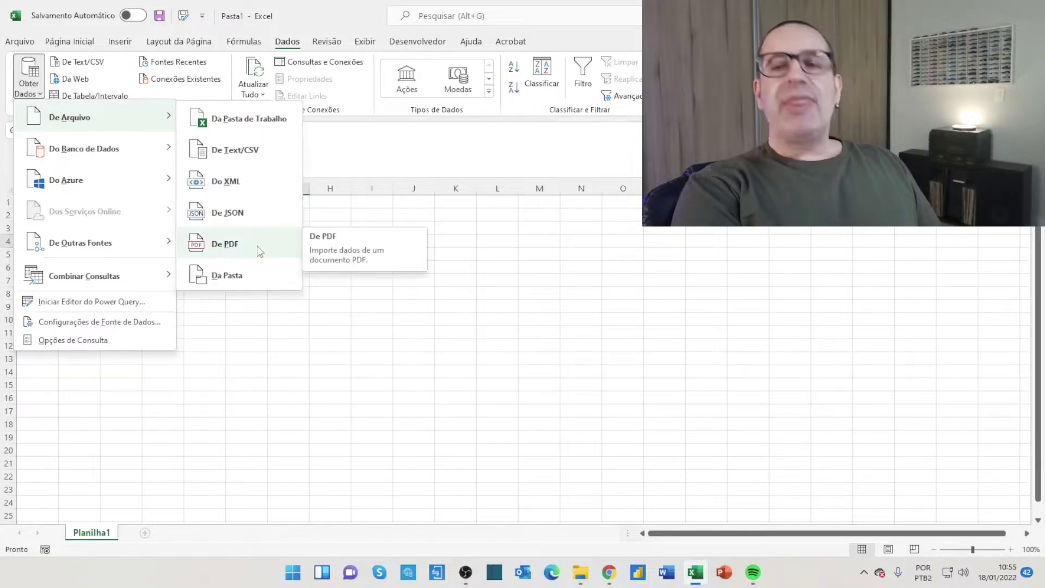
{"action": "mouse_move", "coordinate": [90, 117]}
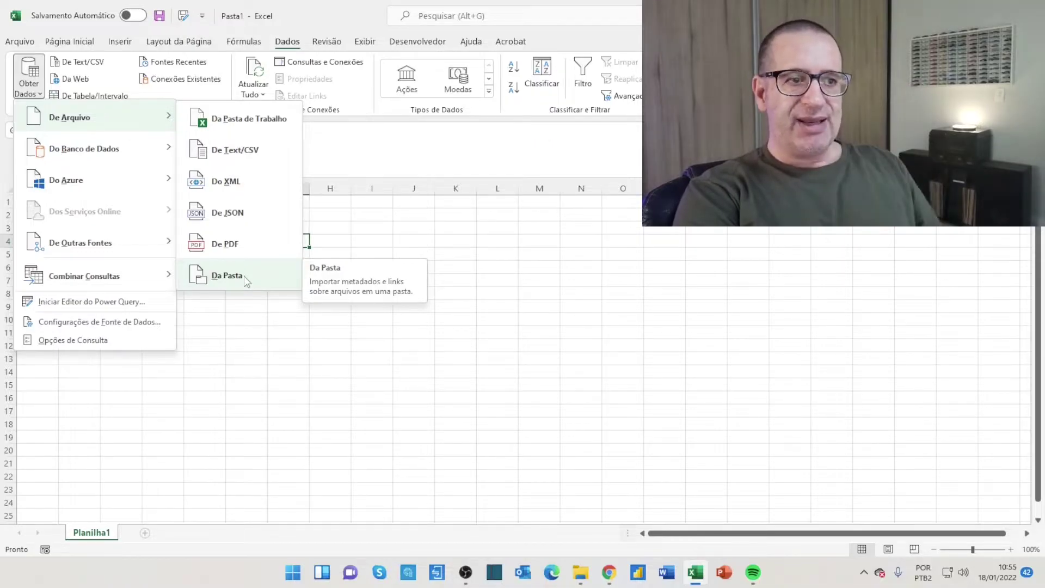
{"action": "left_click", "coordinate": [245, 237]}
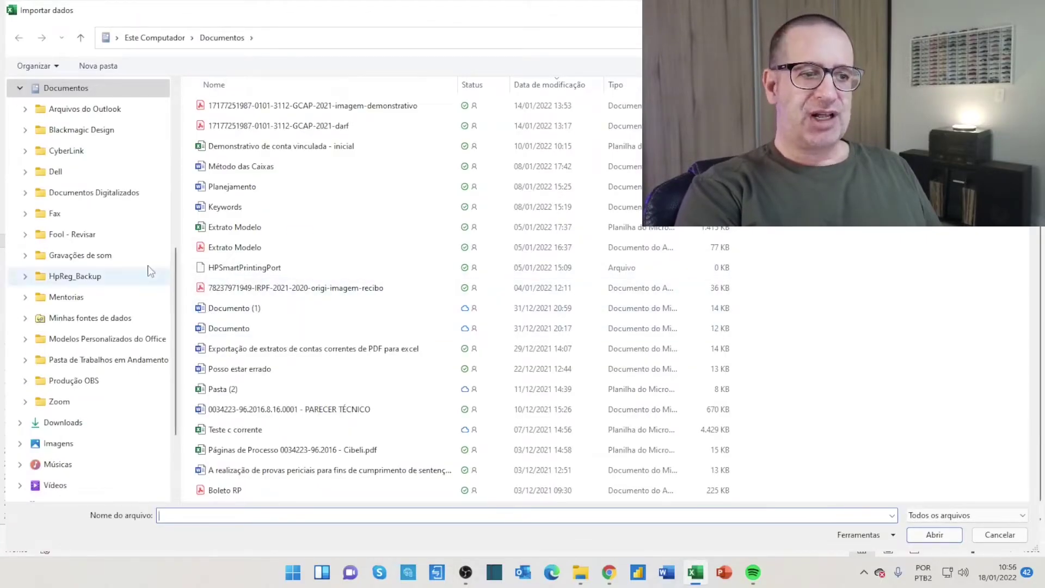
Browse to R:\02) Expert Treinamentos\Temporário and open 29201-abr-21.pdf
{"action": "scroll", "coordinate": [82, 310], "scroll_direction": "down", "scroll_amount": 2}
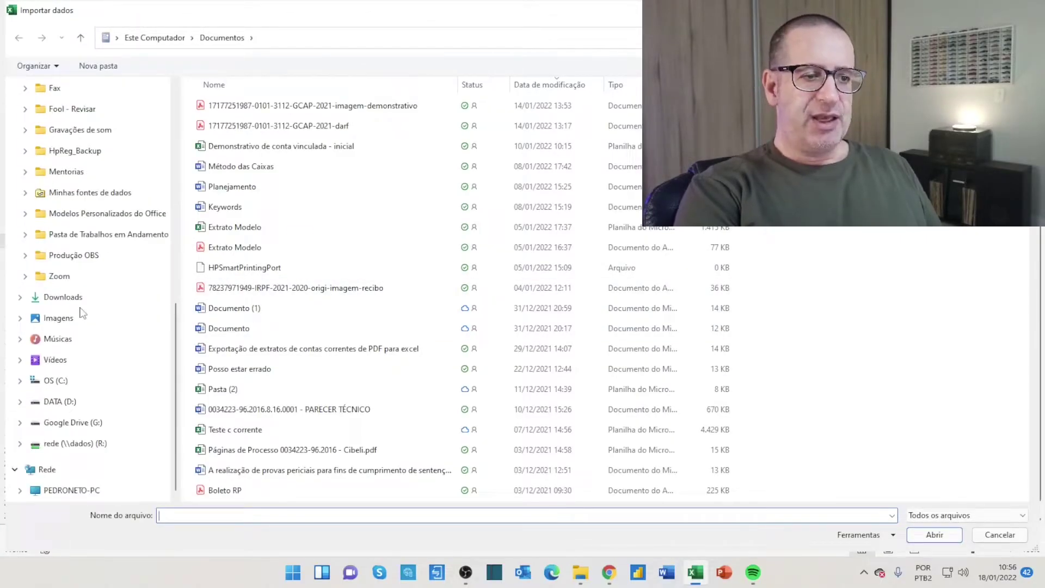
{"action": "left_click", "coordinate": [90, 443]}
{"action": "double_click", "coordinate": [242, 127]}
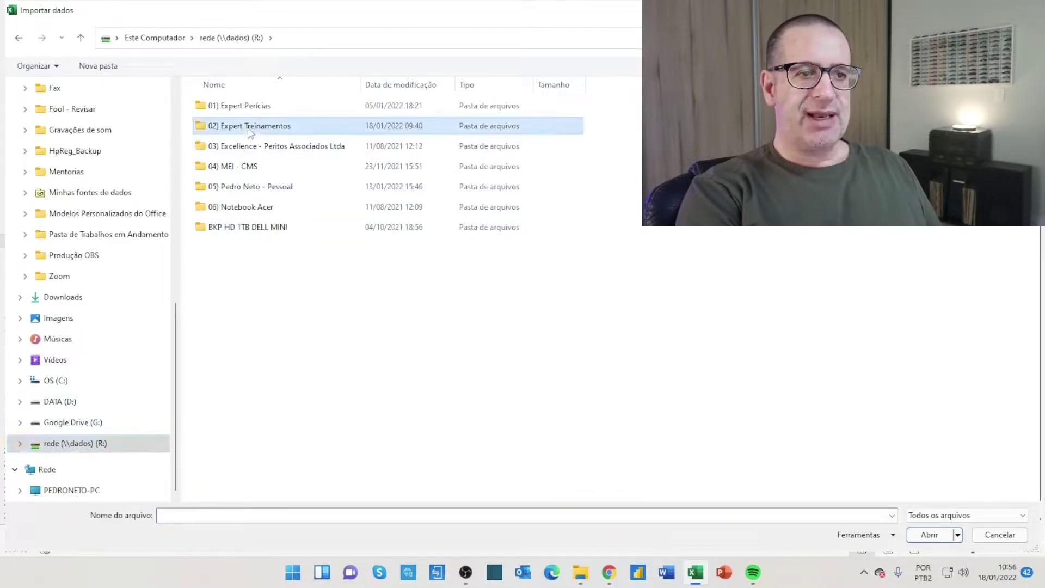
{"action": "double_click", "coordinate": [226, 357]}
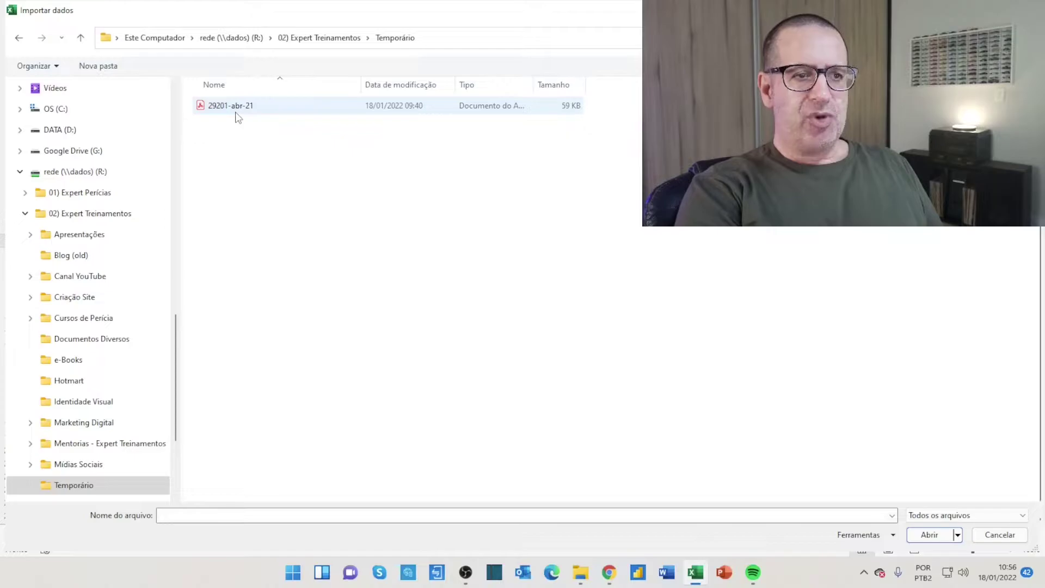
{"action": "mouse_move", "coordinate": [231, 106]}
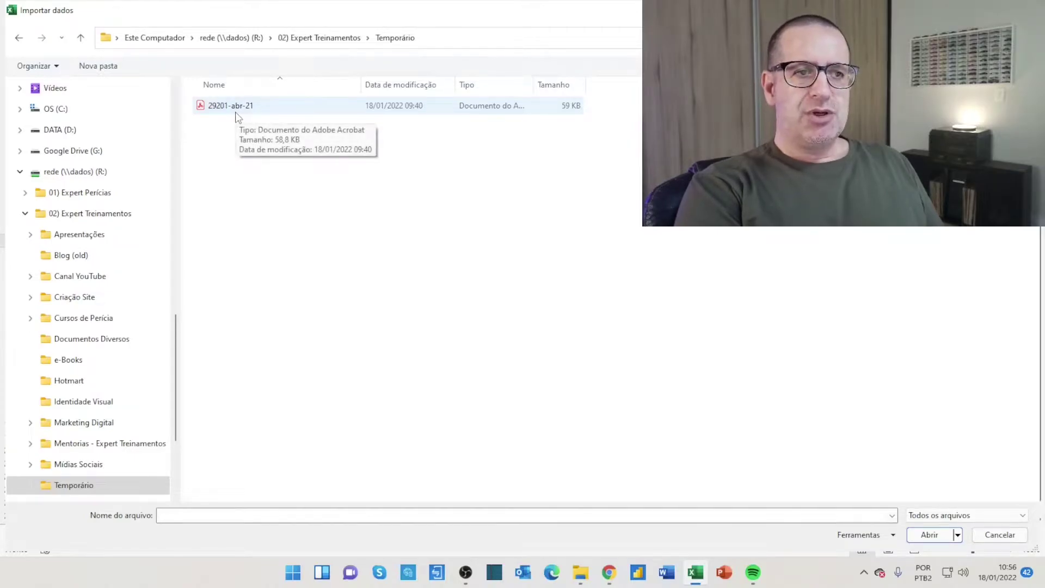
{"action": "double_click", "coordinate": [237, 109]}
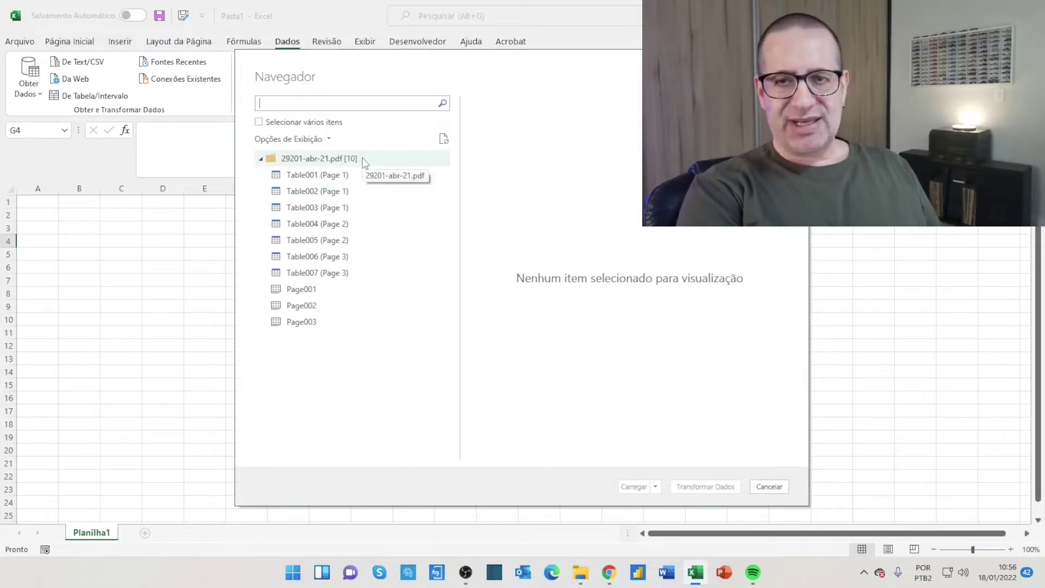
Enable multi-select, check Page001, Page002 and Page003, and choose Transform Data
{"action": "left_click", "coordinate": [259, 123]}
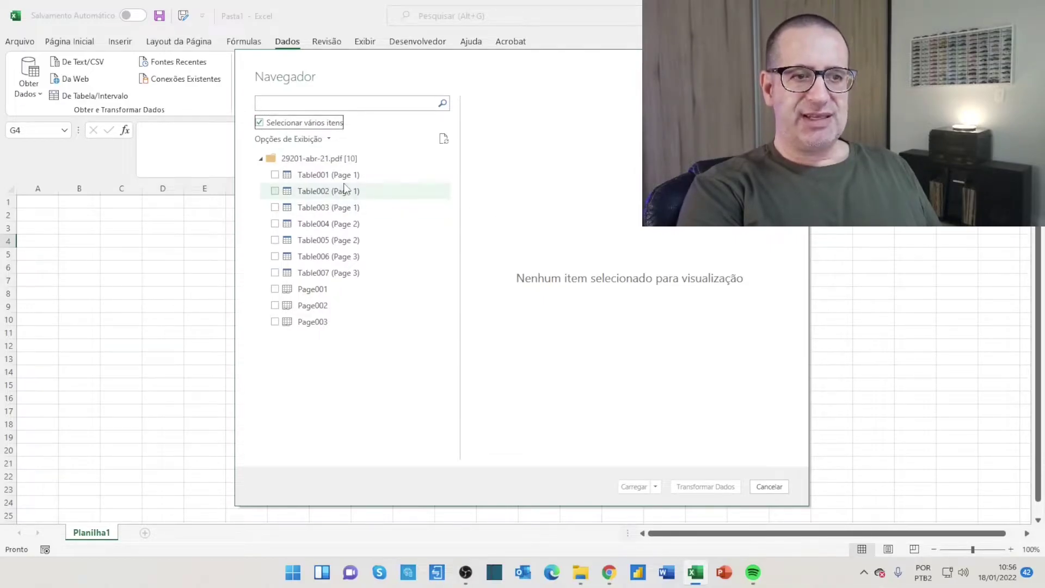
{"action": "left_click", "coordinate": [327, 273]}
{"action": "left_click", "coordinate": [319, 293]}
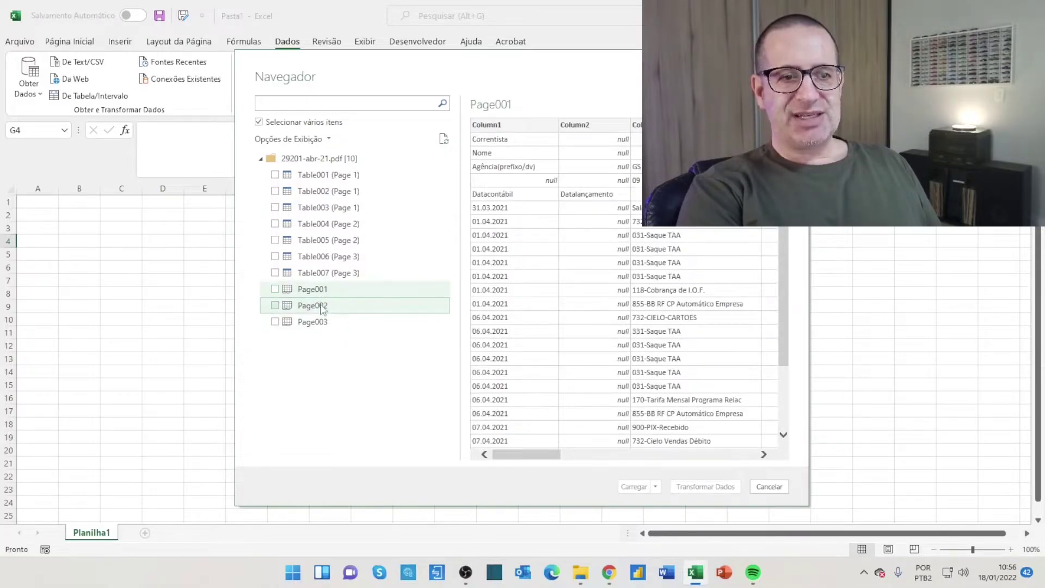
{"action": "left_click", "coordinate": [322, 306]}
{"action": "left_click", "coordinate": [321, 323]}
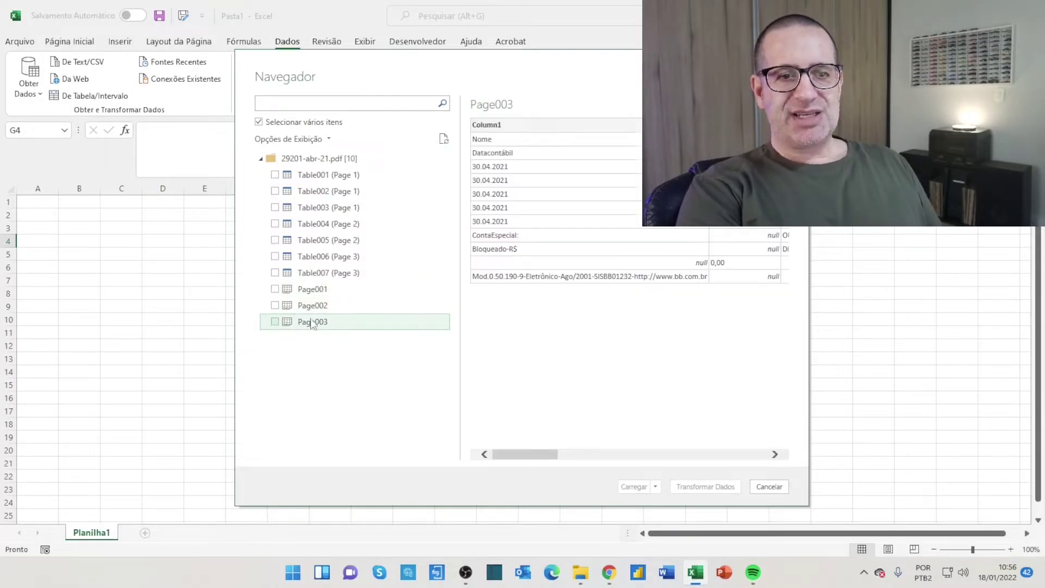
{"action": "left_click", "coordinate": [275, 289]}
{"action": "left_click", "coordinate": [274, 305]}
{"action": "left_click", "coordinate": [275, 321]}
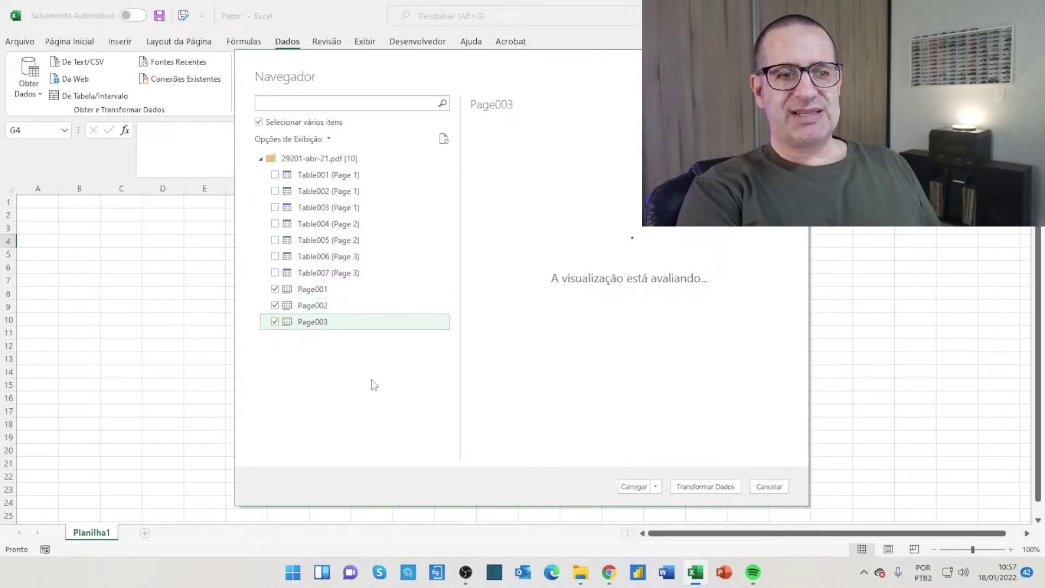
{"action": "left_click", "coordinate": [687, 490]}
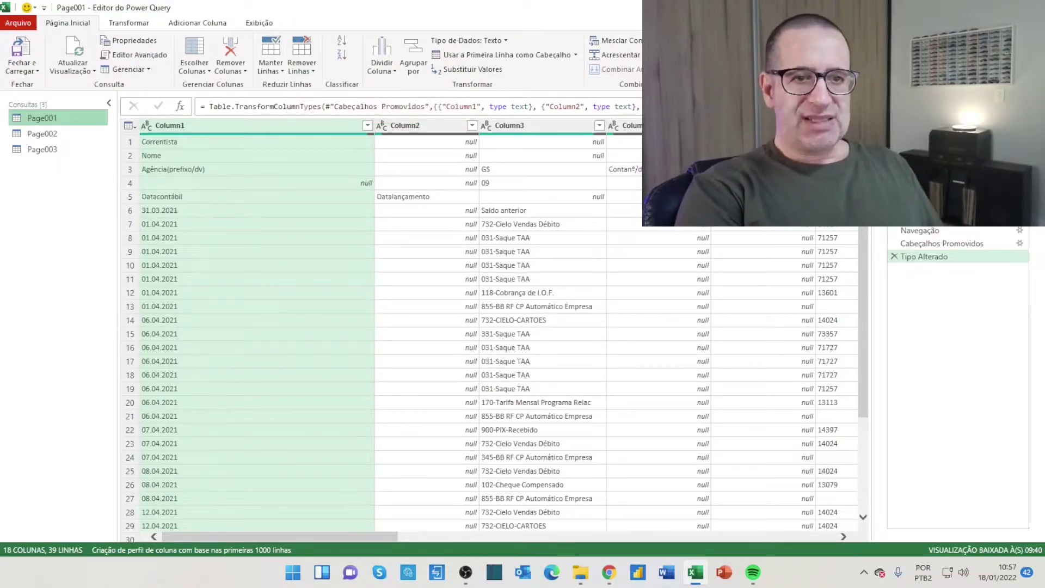
Load the Page001, Page002 and Page003 queries to worksheets with Close & Load
{"action": "left_click", "coordinate": [29, 60]}
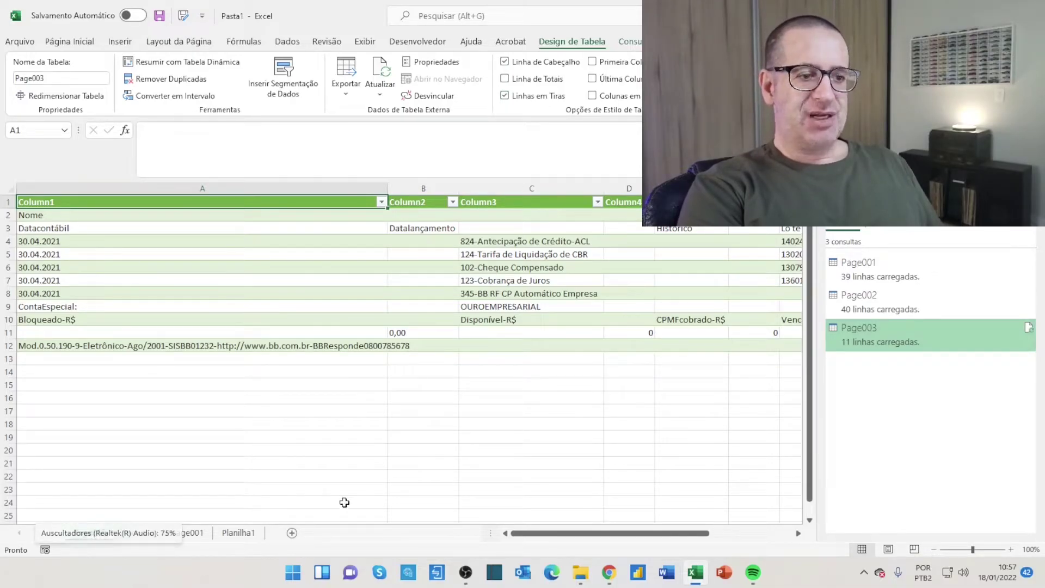
Review the Page002 and Page001 sheets, checking row 14's amount 5.472,24 C
{"action": "left_click", "coordinate": [143, 534]}
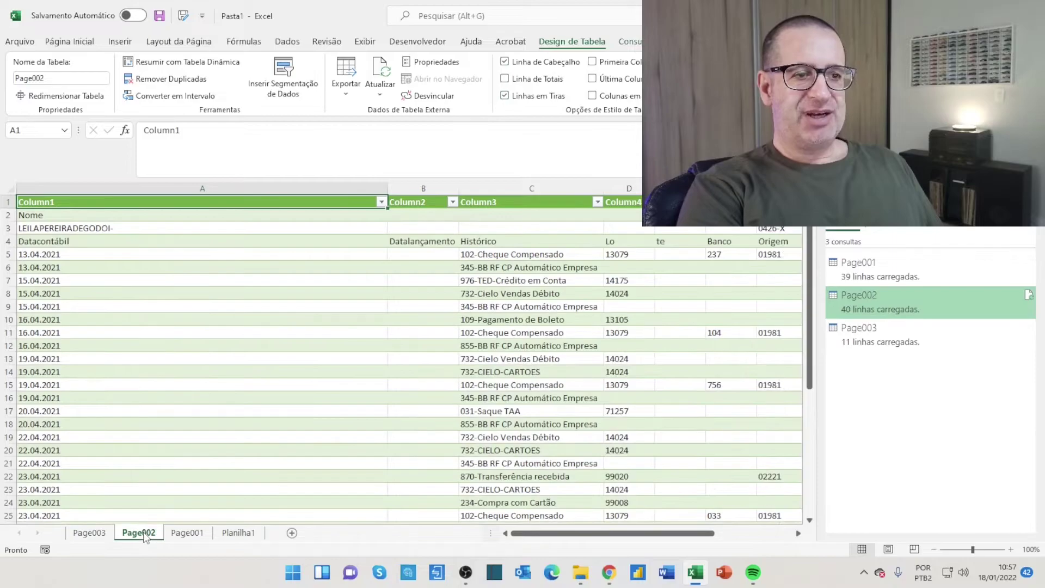
{"action": "left_click", "coordinate": [185, 536]}
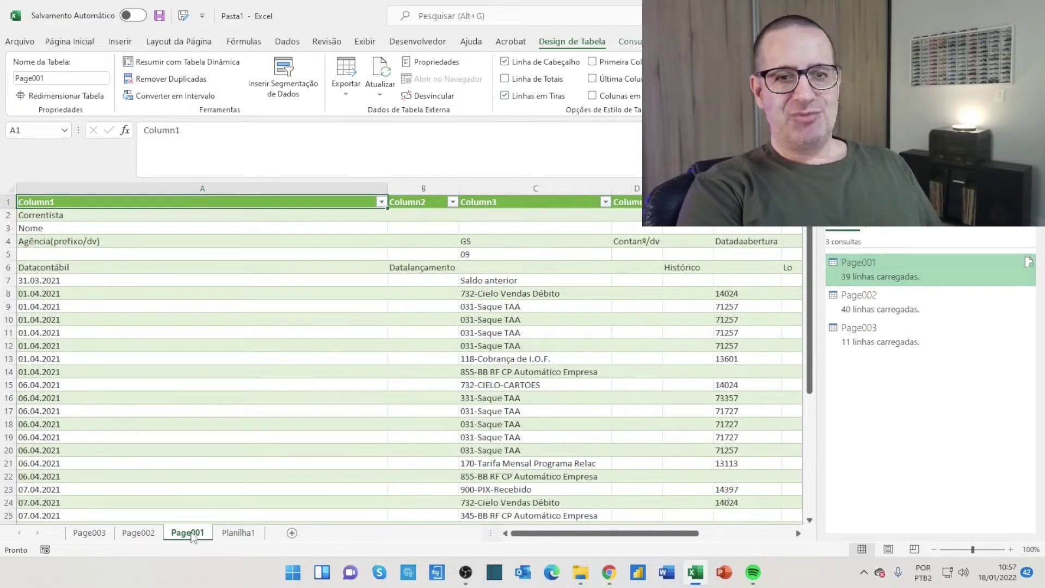
{"action": "scroll", "coordinate": [242, 458], "scroll_direction": "down", "scroll_amount": 6}
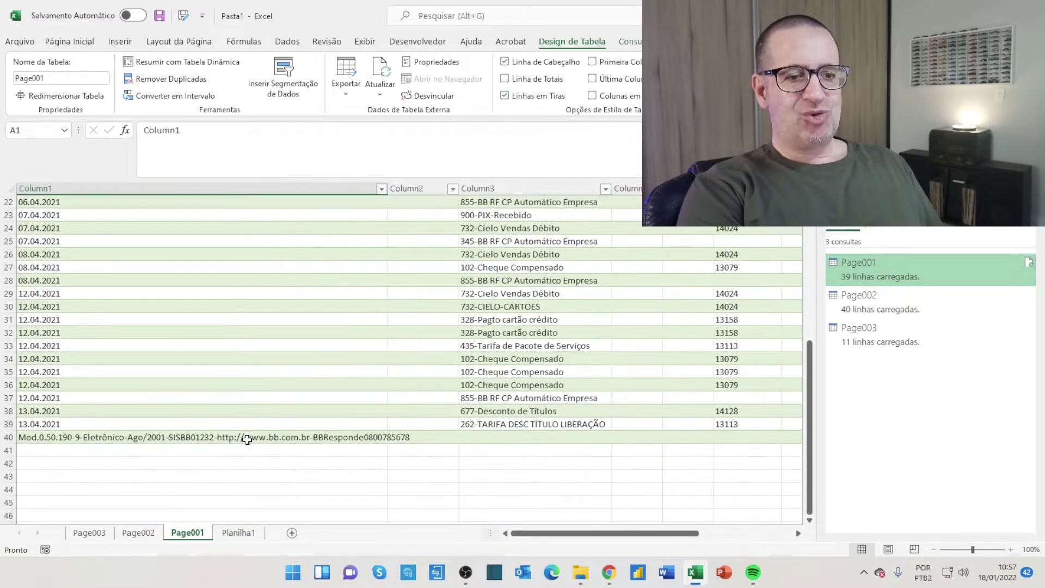
{"action": "scroll", "coordinate": [247, 439], "scroll_direction": "up", "scroll_amount": 3}
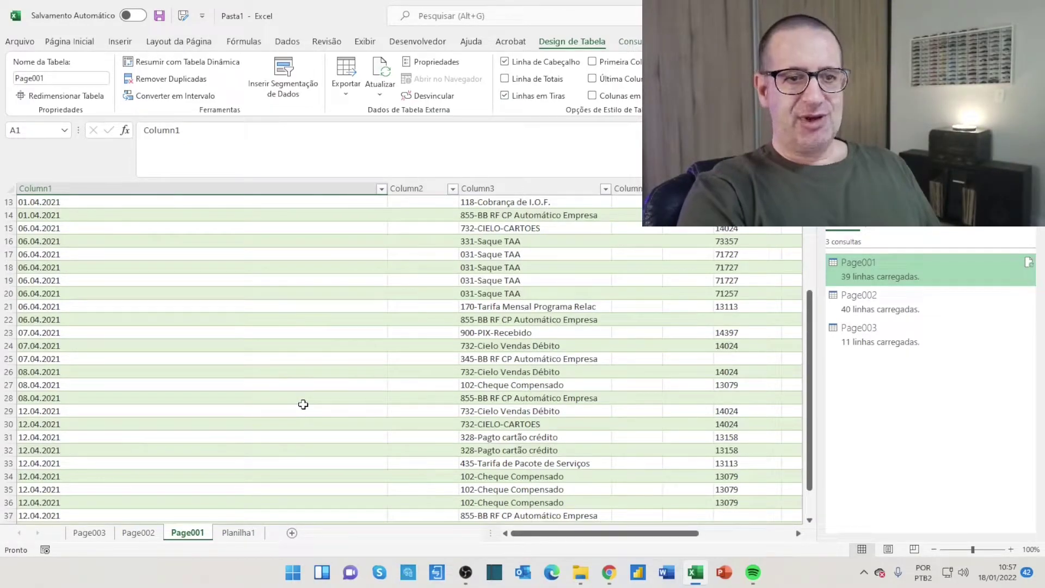
{"action": "scroll", "coordinate": [303, 404], "scroll_direction": "up", "scroll_amount": 2}
{"action": "scroll", "coordinate": [303, 404], "scroll_direction": "up", "scroll_amount": 2}
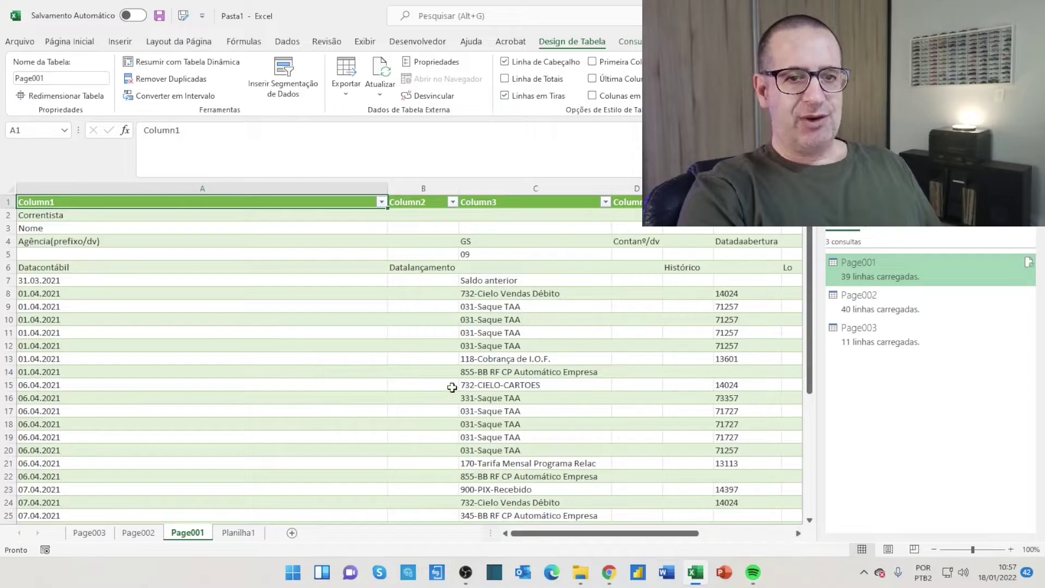
{"action": "left_click", "coordinate": [514, 370]}
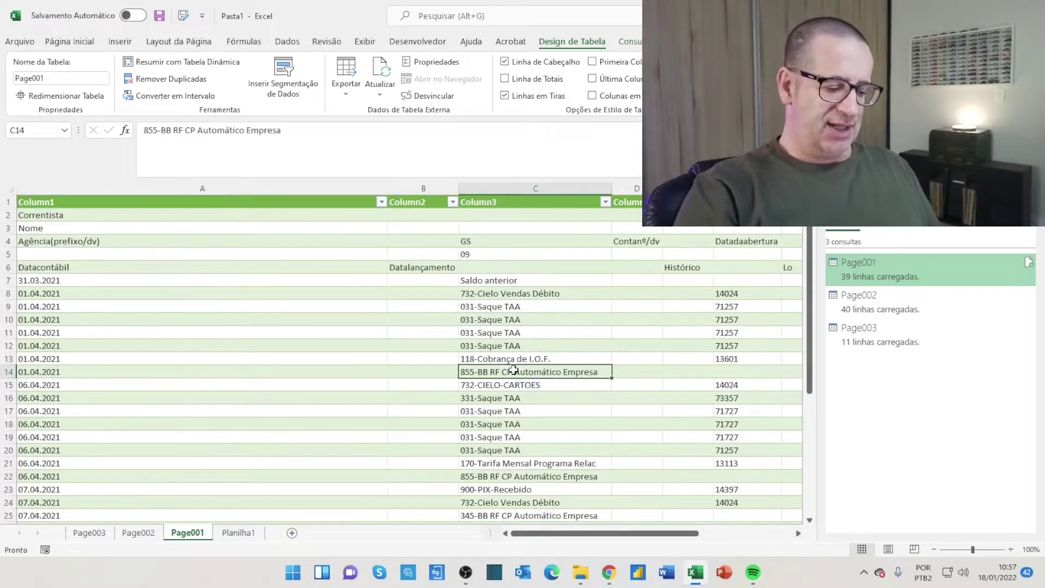
{"action": "key", "text": "Right"}
{"action": "key", "text": "Right"}
{"action": "key", "text": "Right"}
{"action": "key", "text": "Right"}
{"action": "key", "text": "Right"}
{"action": "key", "text": "Right"}
{"action": "key", "text": "Right"}
{"action": "key", "text": "Right"}
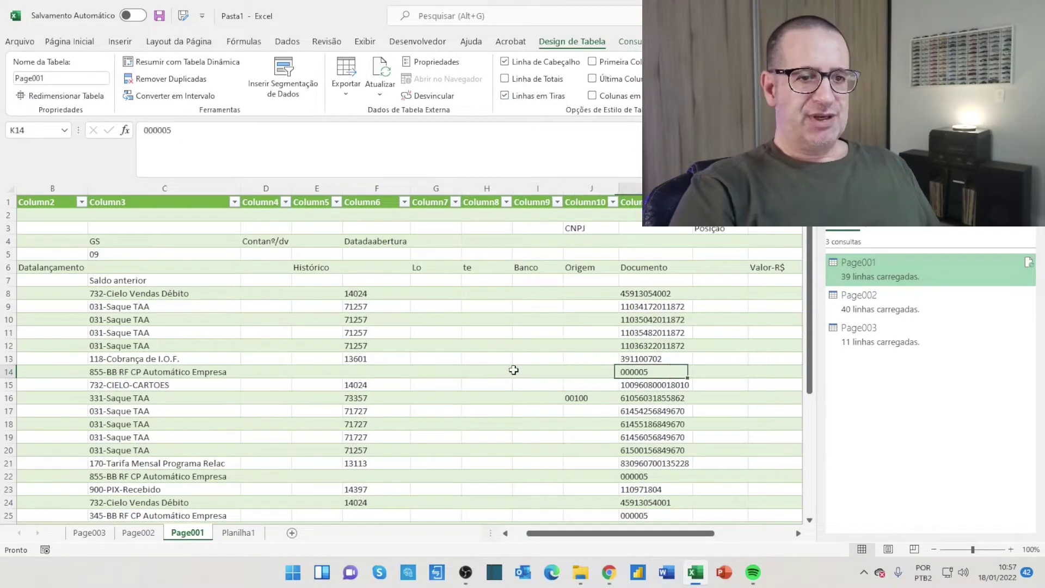
{"action": "key", "text": "Right"}
{"action": "key", "text": "Right"}
{"action": "key", "text": "Right"}
{"action": "key", "text": "Right"}
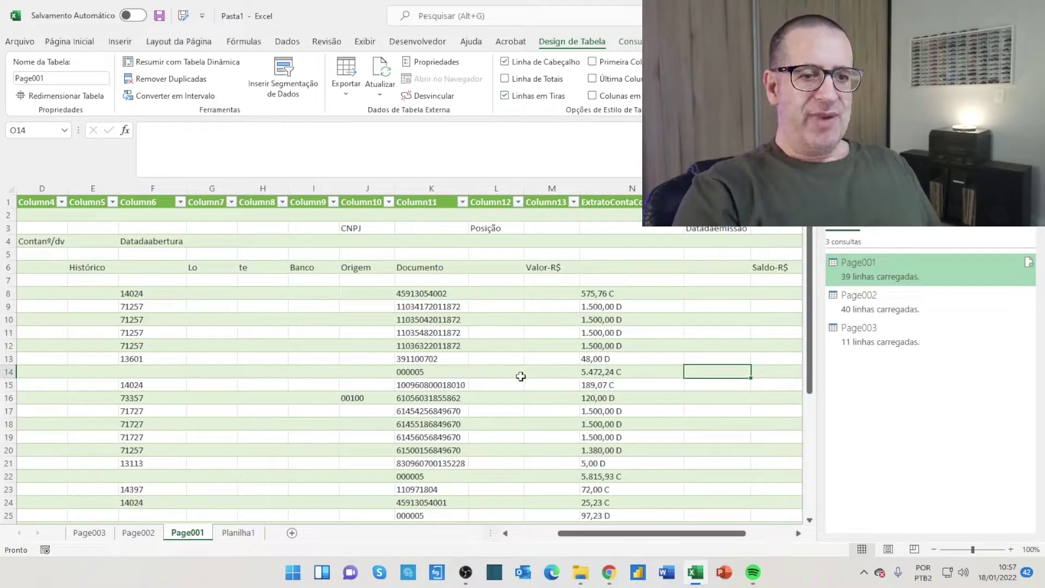
{"action": "key", "text": "Left"}
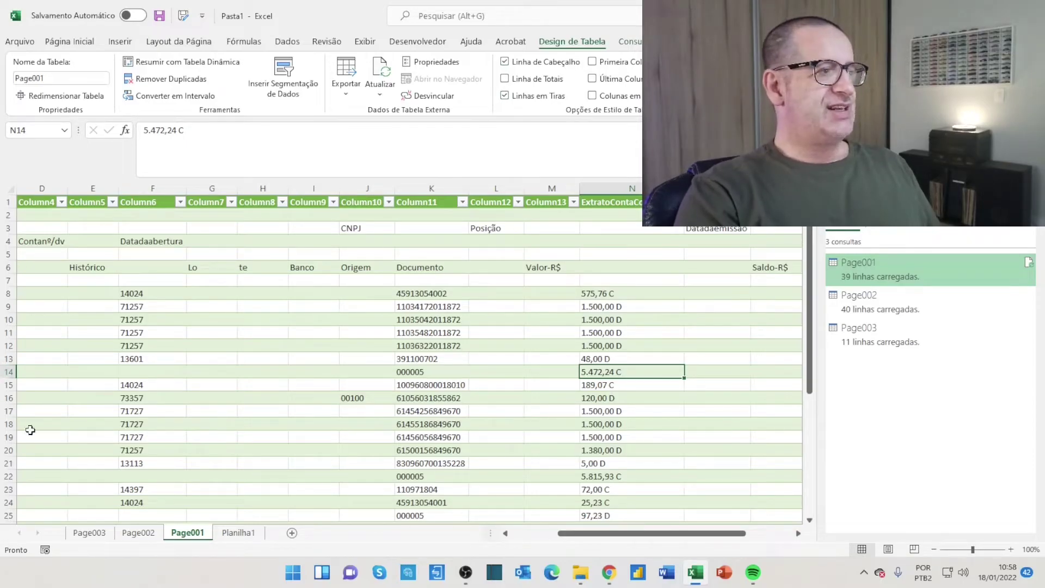
Create the blank workbook Pasta2 with Ctrl+N and bring it to the front
{"action": "left_click", "coordinate": [22, 42]}
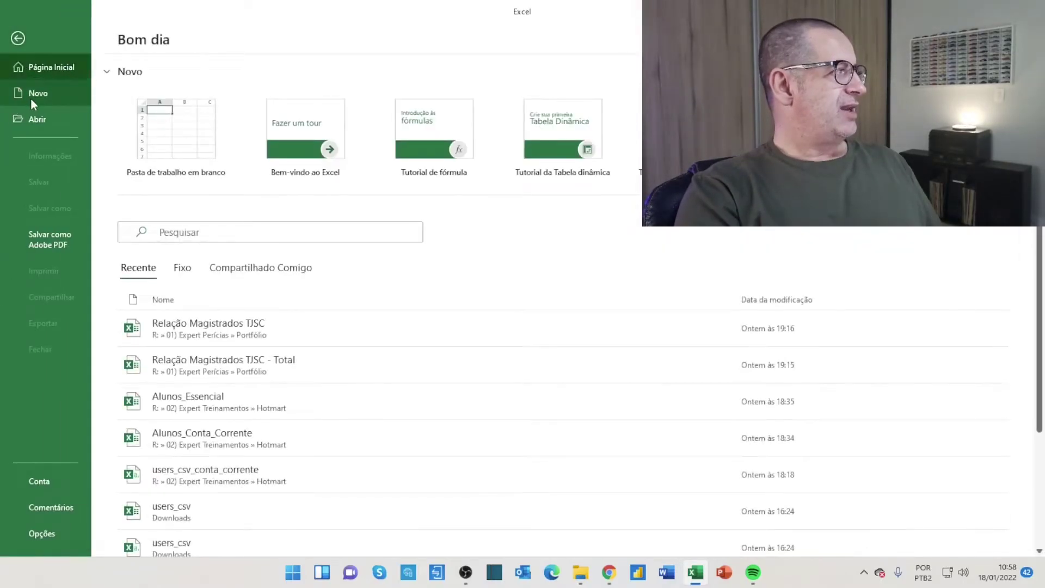
{"action": "left_click", "coordinate": [31, 95]}
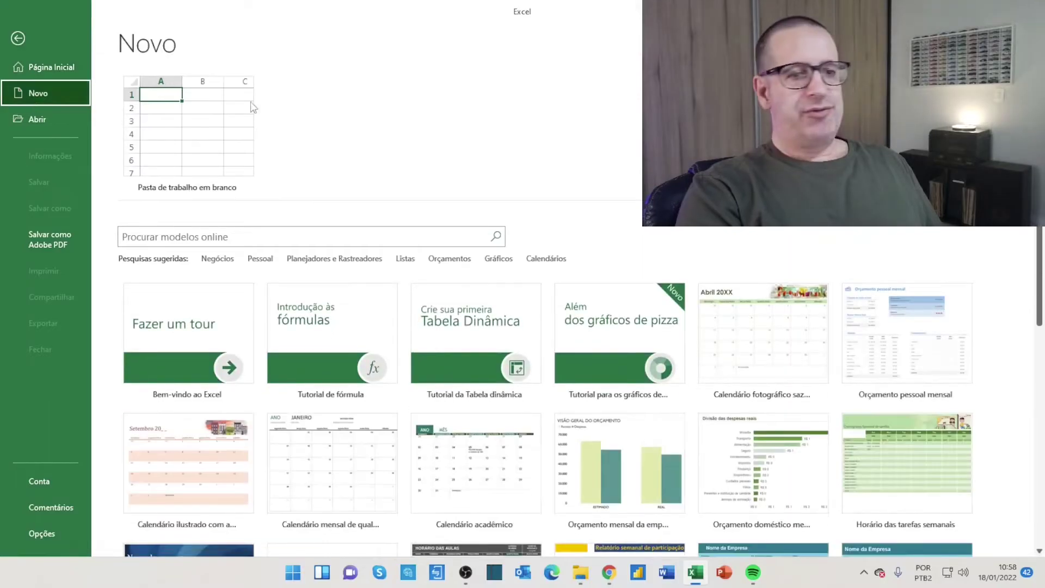
{"action": "key", "text": "ctrl+n"}
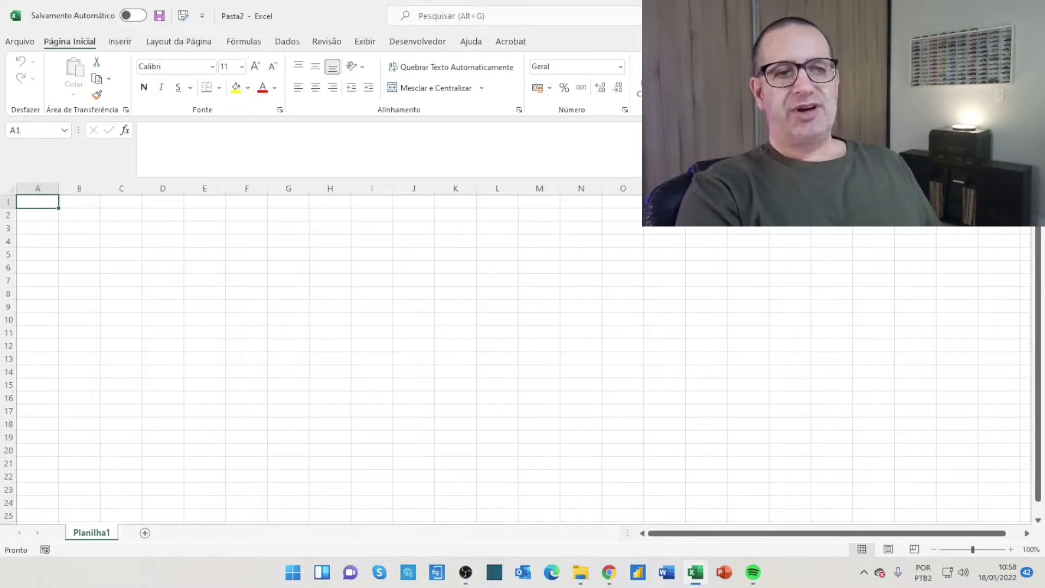
{"action": "key", "text": "alt+Tab"}
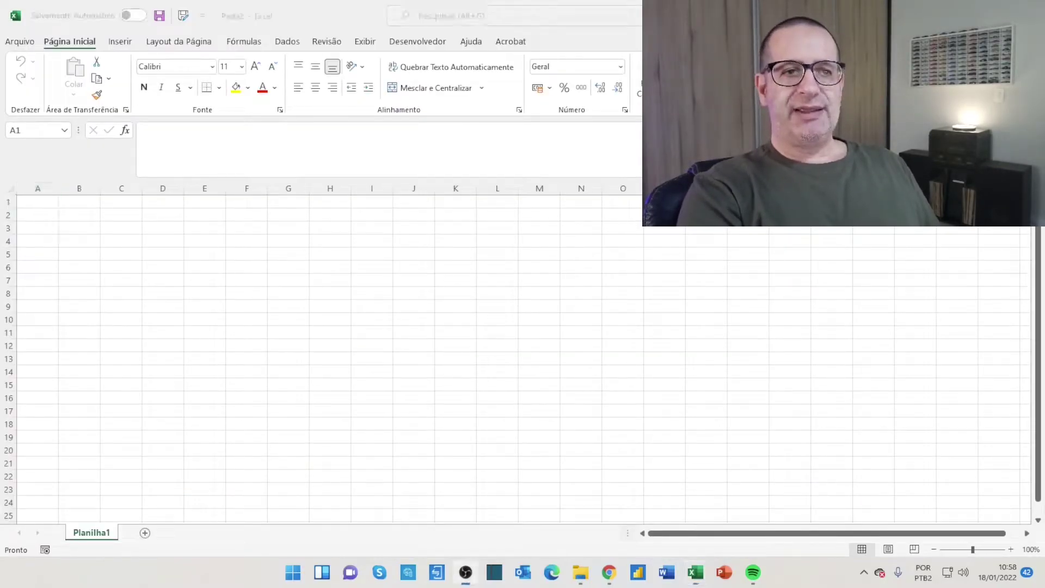
{"action": "left_click", "coordinate": [287, 46]}
{"action": "left_click", "coordinate": [287, 46]}
Import From Folder on the Temporário folder to preview its file 29201-abr-21.pdf
{"action": "left_click", "coordinate": [29, 82]}
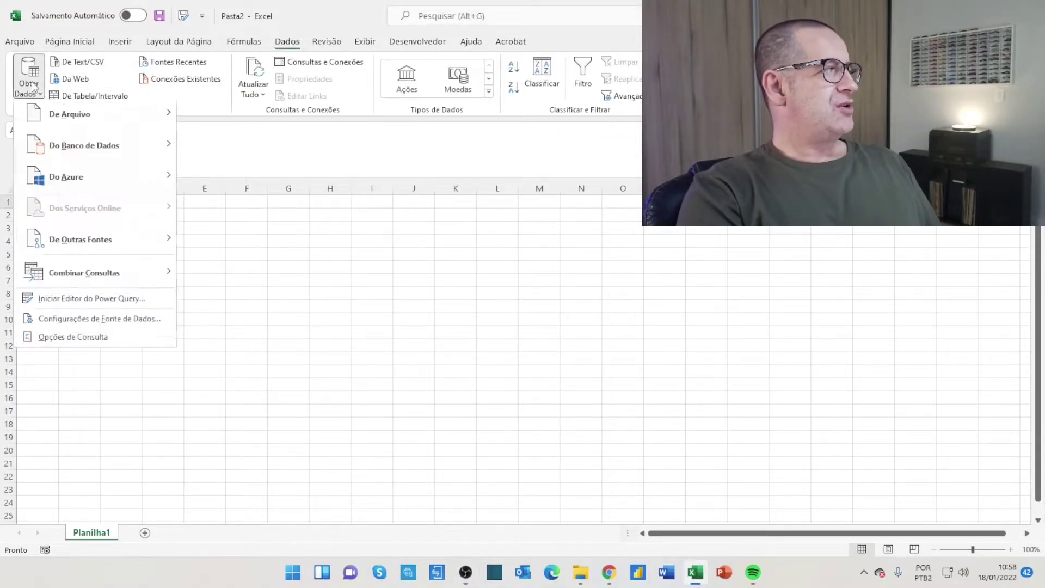
{"action": "mouse_move", "coordinate": [90, 116]}
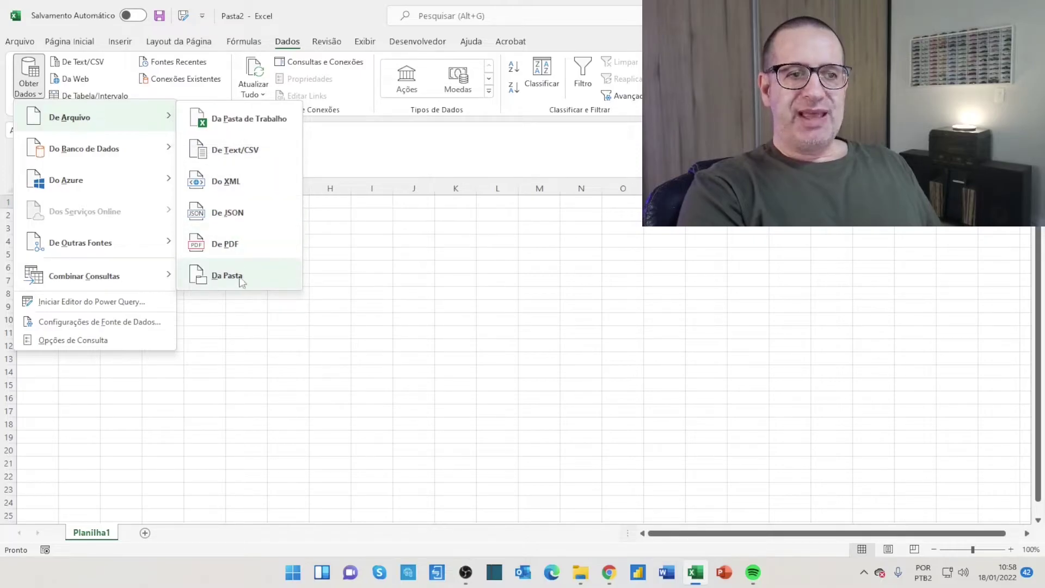
{"action": "left_click", "coordinate": [241, 281]}
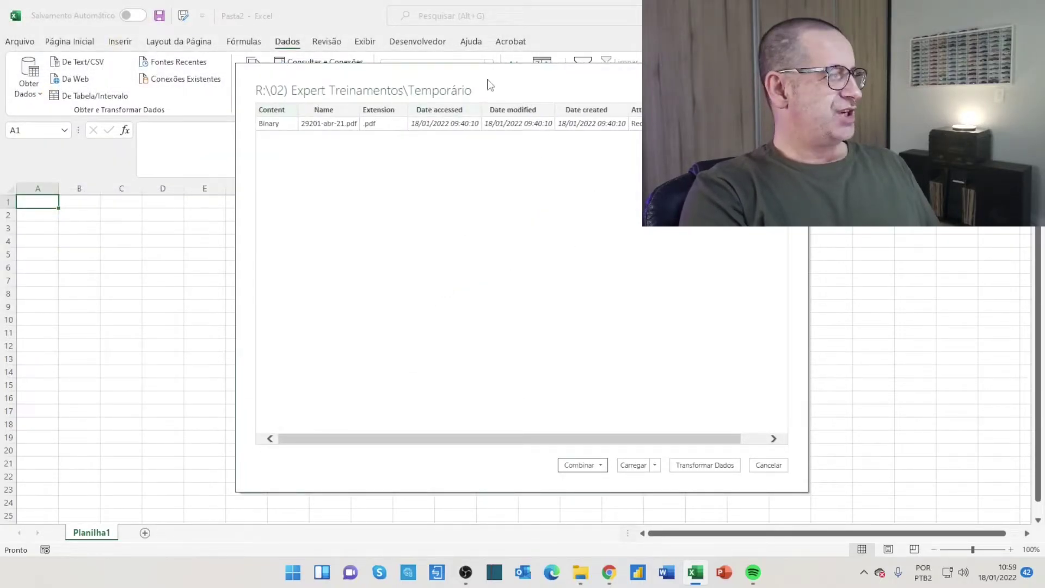
{"action": "left_click_drag", "start_coordinate": [489, 84], "coordinate": [249, 19]}
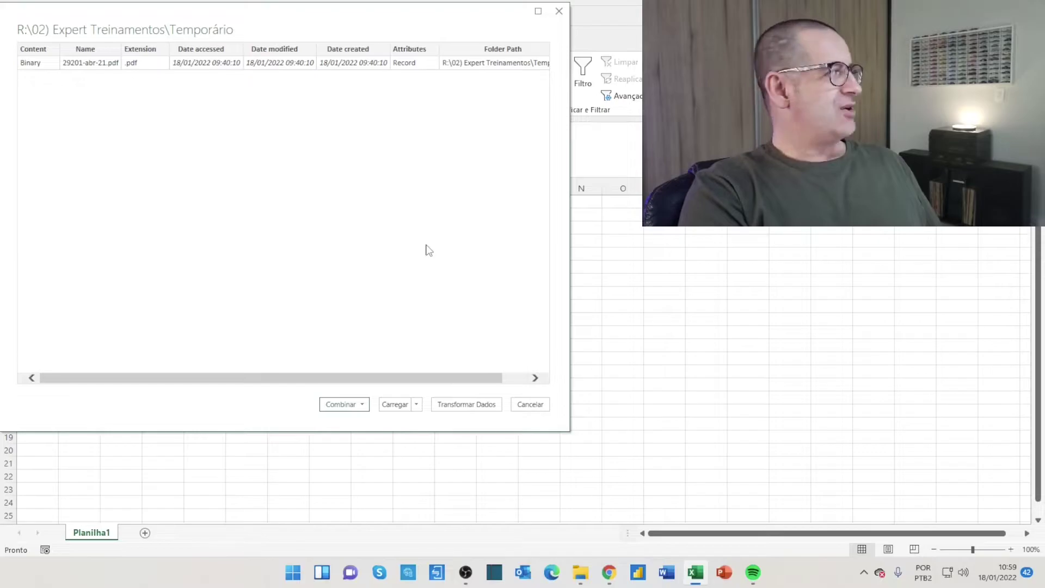
Transform the folder data and combine files on Parâmetro1, extracting all pages and tables
{"action": "left_click", "coordinate": [478, 407]}
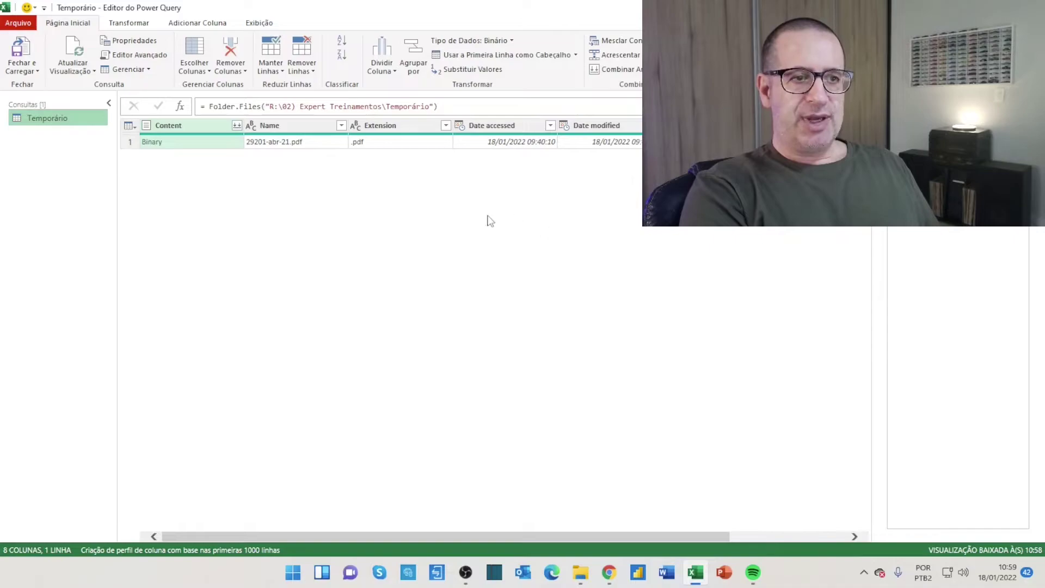
{"action": "left_click", "coordinate": [237, 126]}
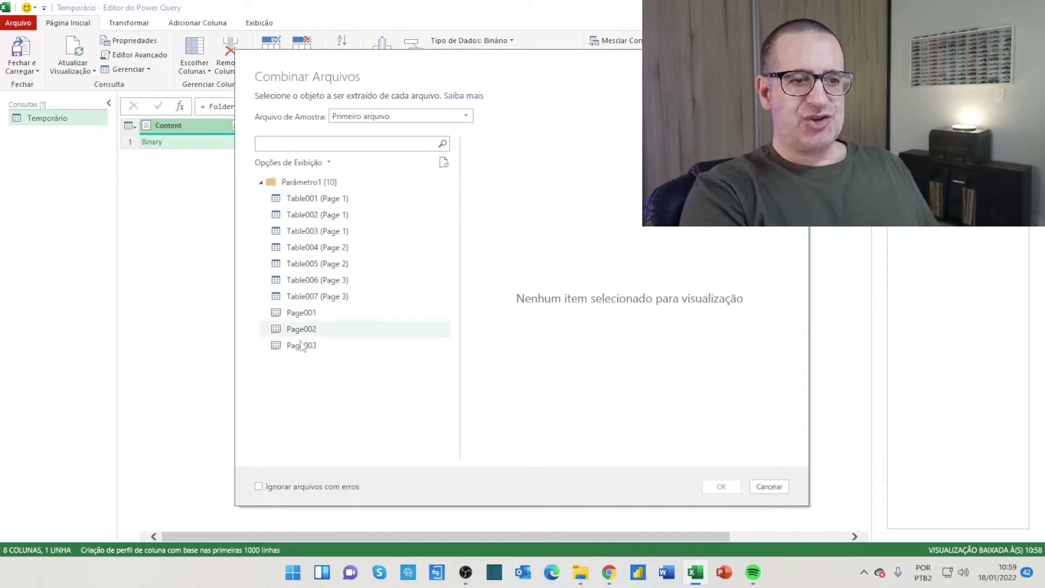
{"action": "left_click", "coordinate": [312, 183]}
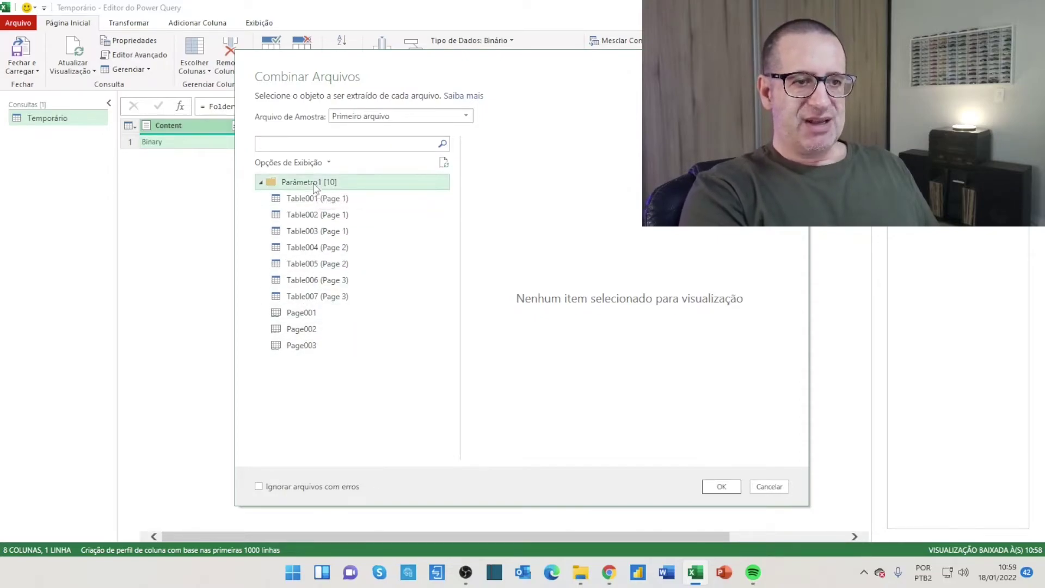
{"action": "left_click", "coordinate": [722, 486]}
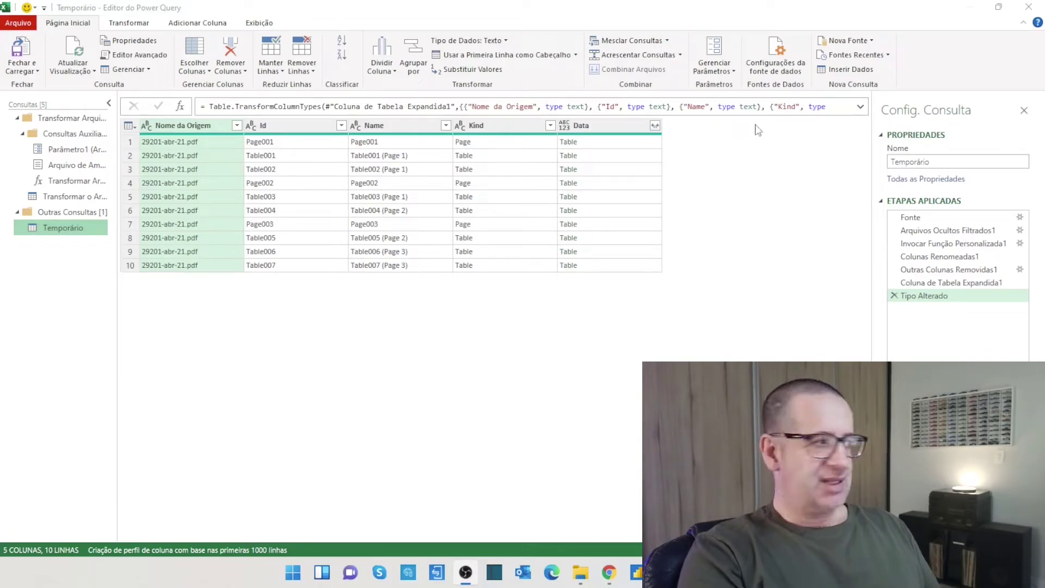
Expand every Data sub-column after loading the full column list, giving 22 columns
{"action": "left_click", "coordinate": [655, 126]}
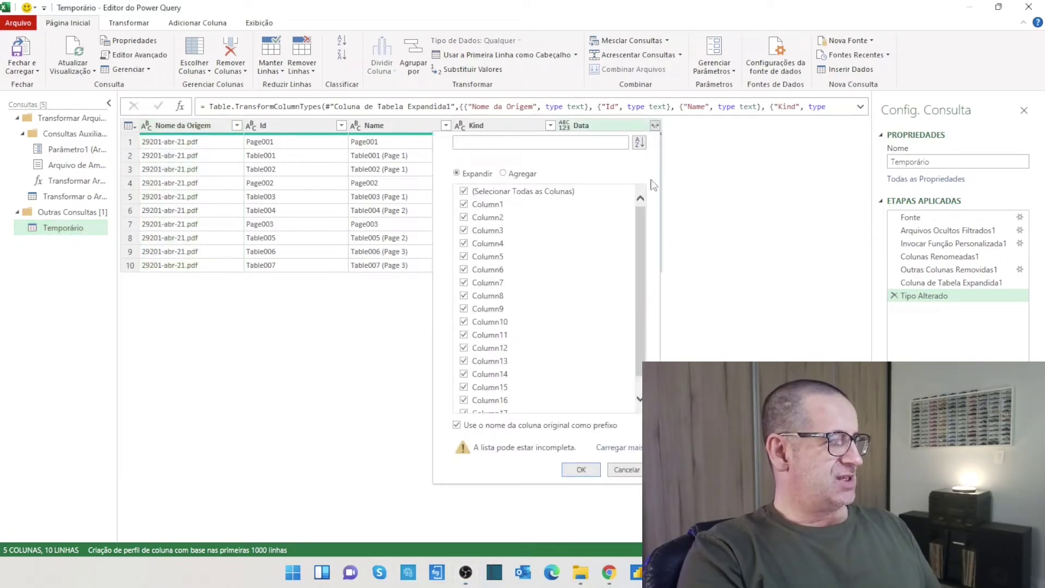
{"action": "left_click_drag", "start_coordinate": [640, 267], "coordinate": [635, 374]}
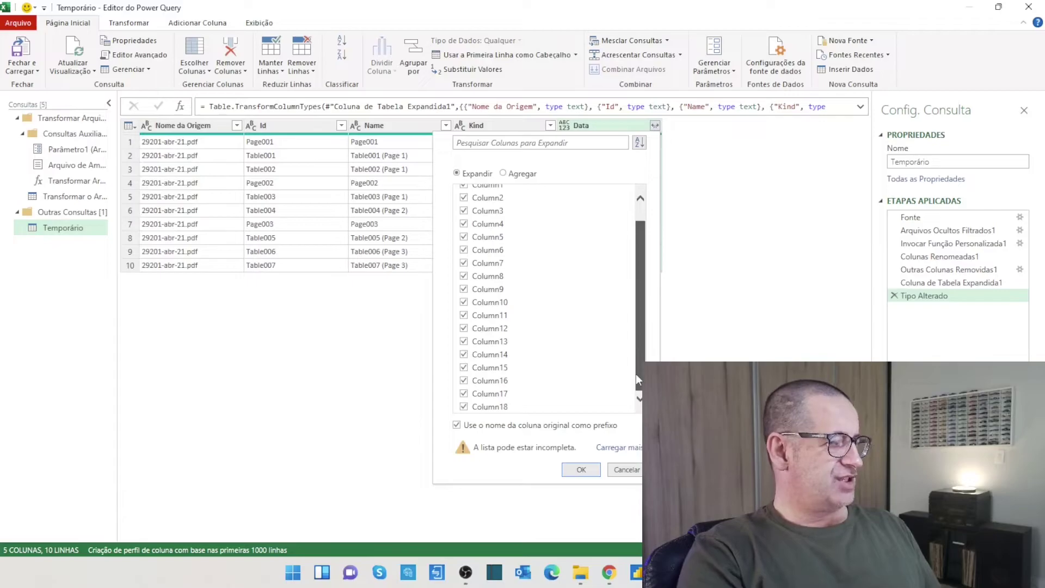
{"action": "left_click", "coordinate": [620, 449]}
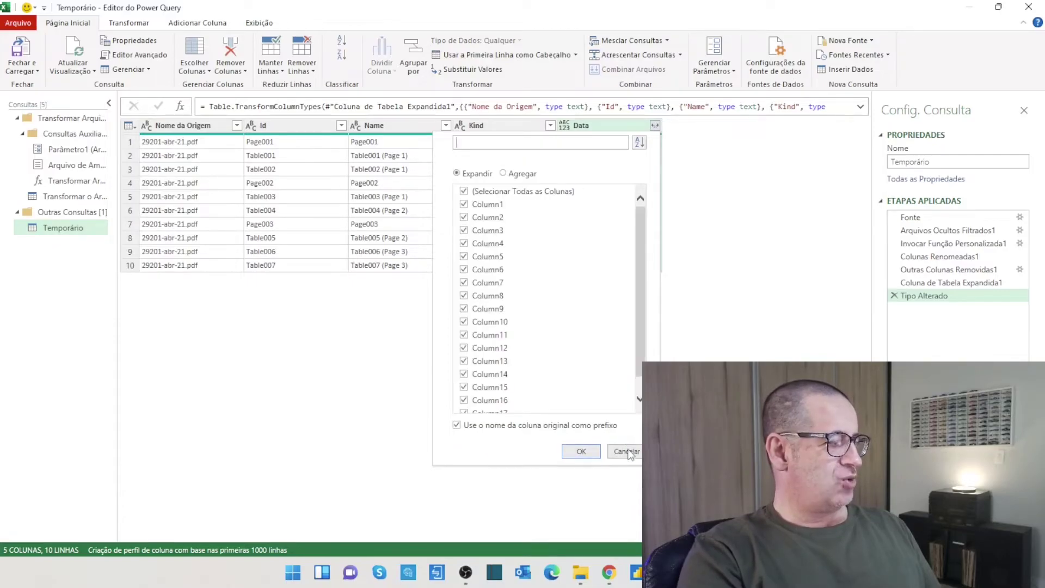
{"action": "left_click", "coordinate": [593, 456]}
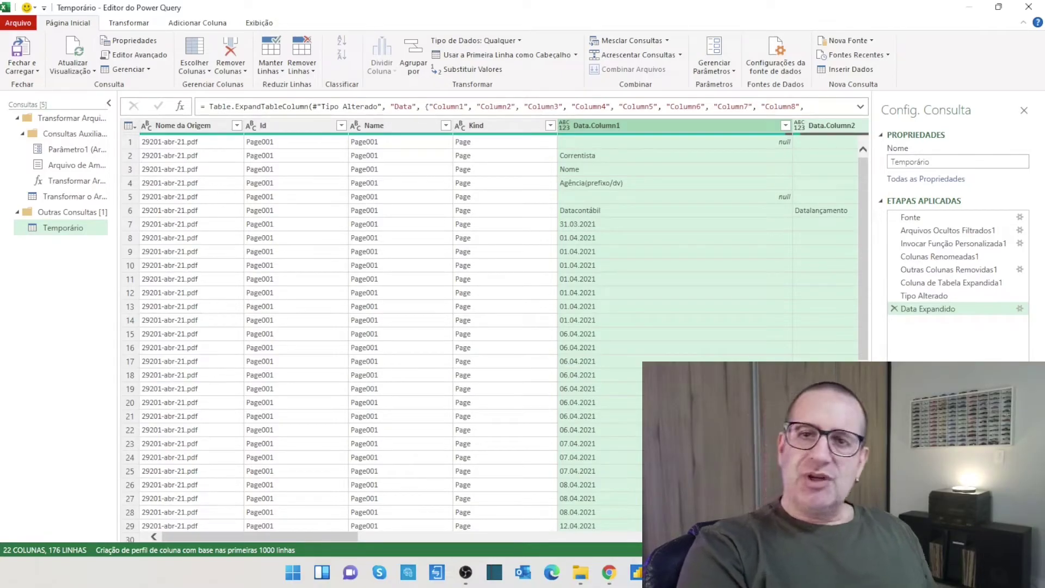
Load the Temporário query to a new Excel sheet via Close & Load
{"action": "key", "text": "alt+Tab"}
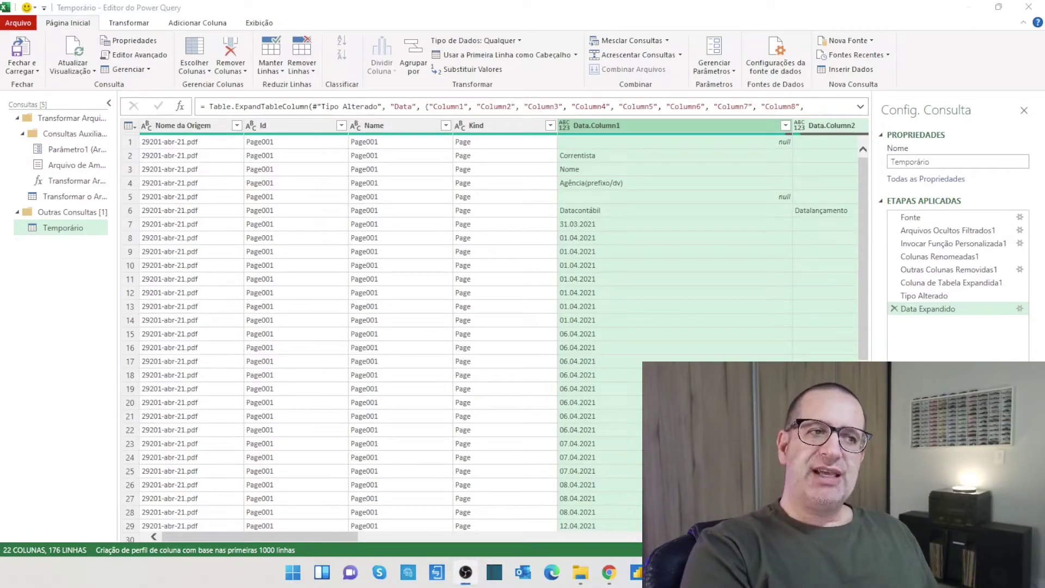
{"action": "left_click", "coordinate": [26, 65]}
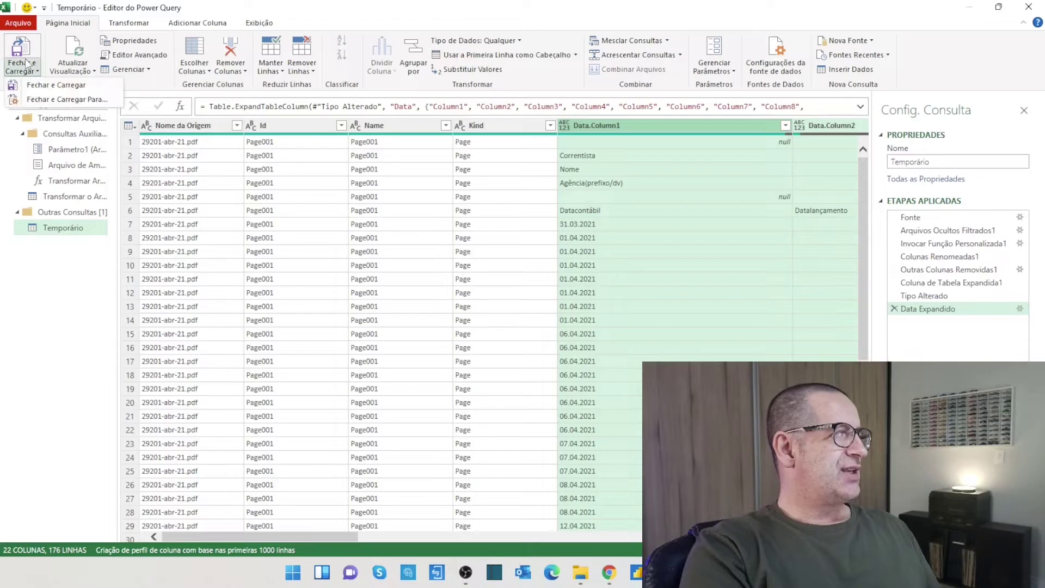
{"action": "left_click", "coordinate": [56, 85]}
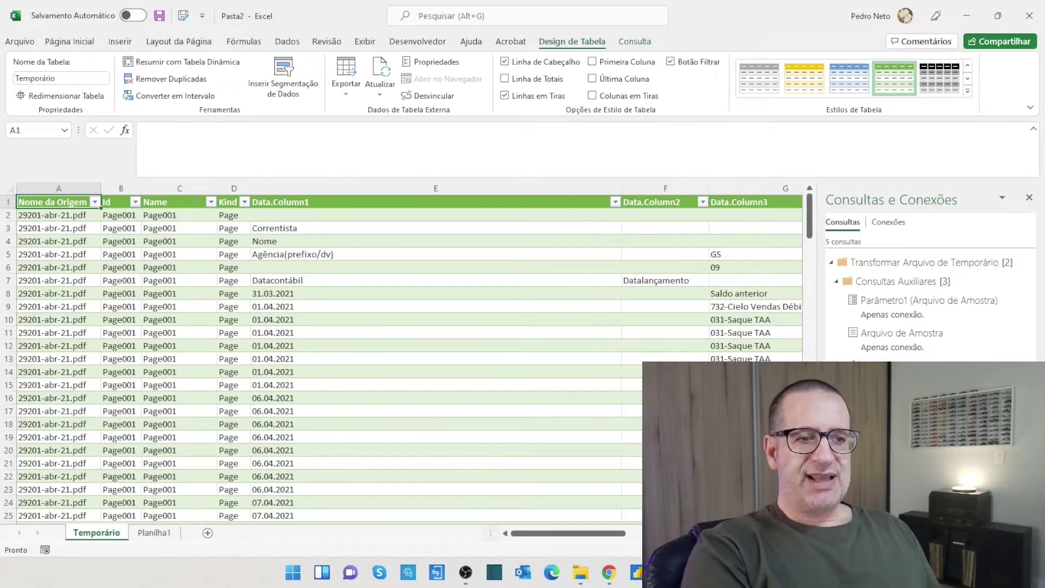
{"action": "key", "text": "alt+Tab"}
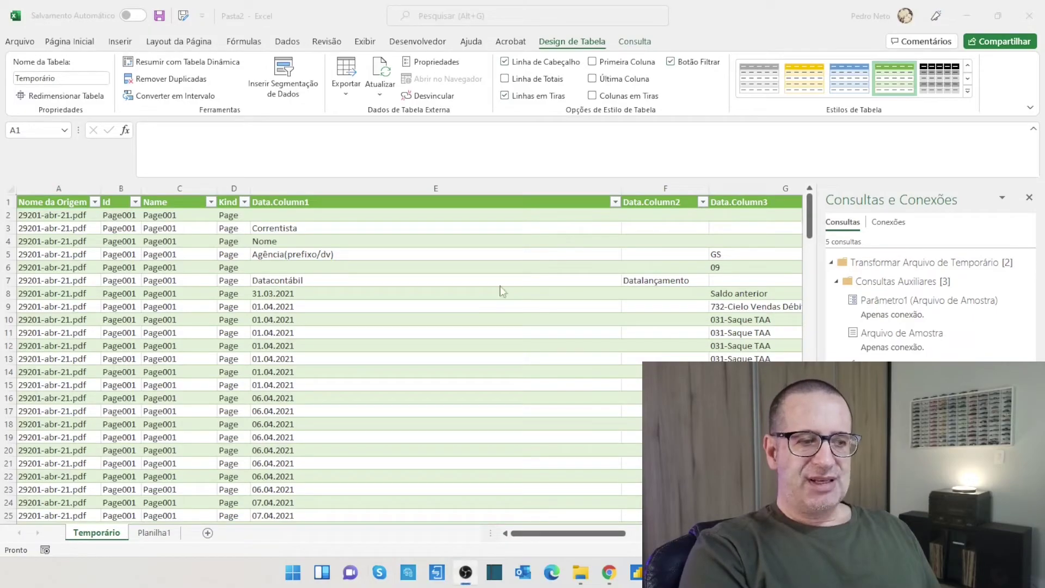
{"action": "key", "text": "alt+Tab"}
{"action": "scroll", "coordinate": [502, 291], "scroll_direction": "down", "scroll_amount": 8}
{"action": "scroll", "coordinate": [490, 293], "scroll_direction": "down", "scroll_amount": 8}
{"action": "scroll", "coordinate": [477, 295], "scroll_direction": "down", "scroll_amount": 7}
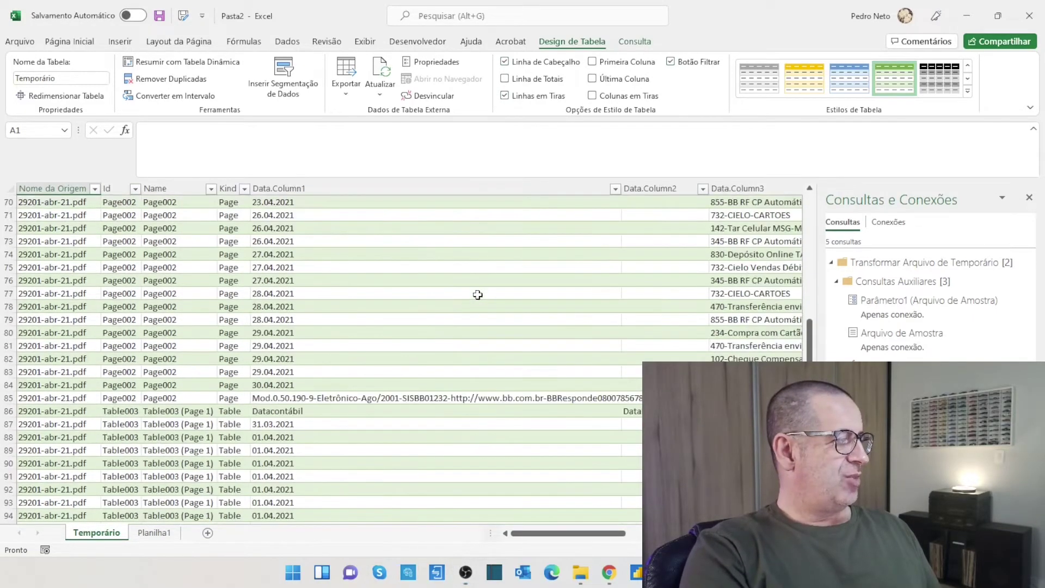
{"action": "scroll", "coordinate": [478, 295], "scroll_direction": "down", "scroll_amount": 8}
{"action": "scroll", "coordinate": [477, 294], "scroll_direction": "down", "scroll_amount": 8}
{"action": "scroll", "coordinate": [477, 294], "scroll_direction": "down", "scroll_amount": 9}
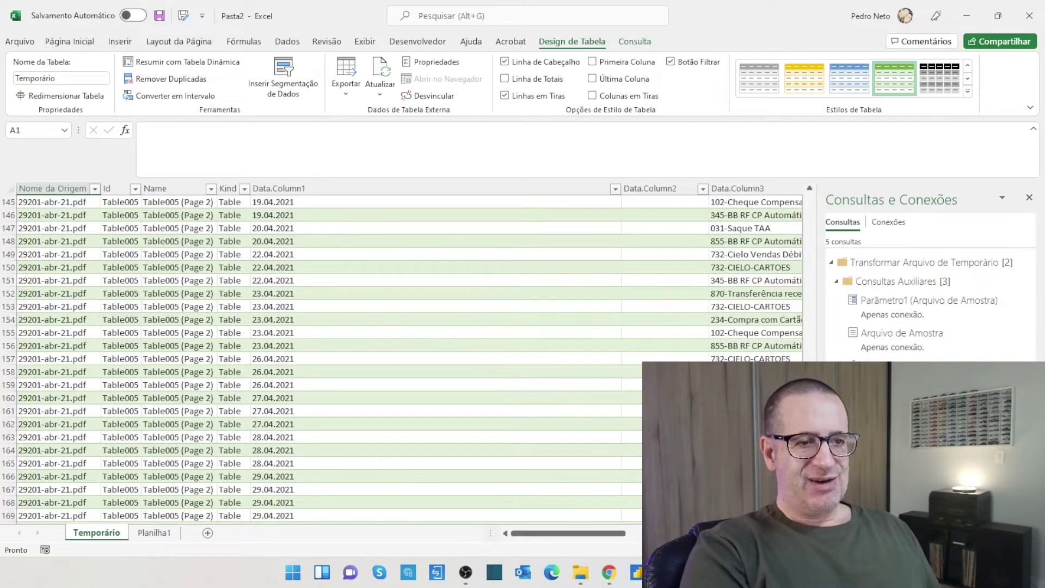
{"action": "key", "text": "alt+Tab"}
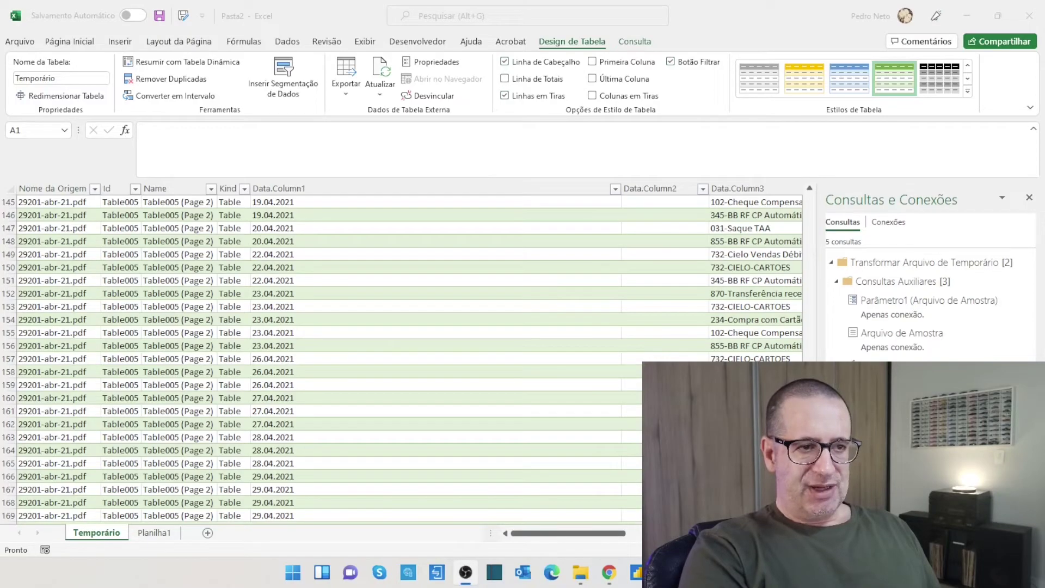
{"action": "key", "text": "alt+Tab"}
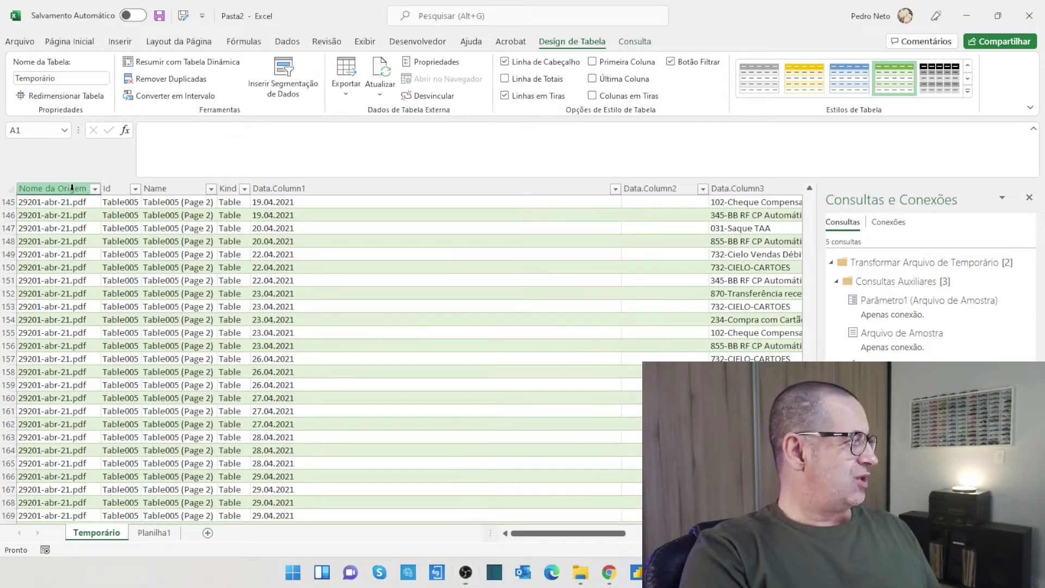
Delete the Nome da Origem, Id, Name and Kind columns from the Temporário table
{"action": "right_click", "coordinate": [72, 188]}
{"action": "left_click", "coordinate": [116, 317]}
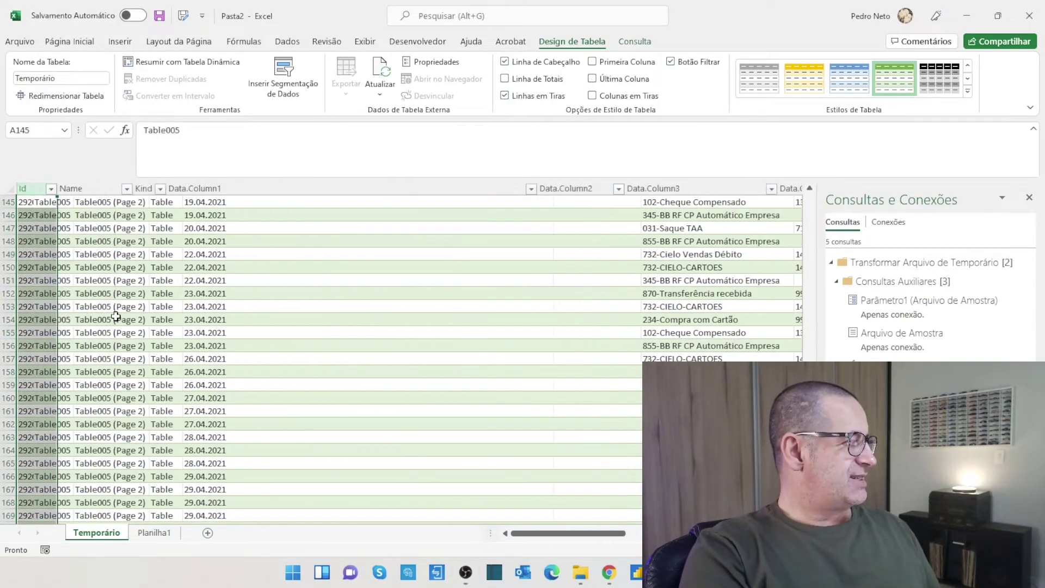
{"action": "right_click", "coordinate": [43, 196]}
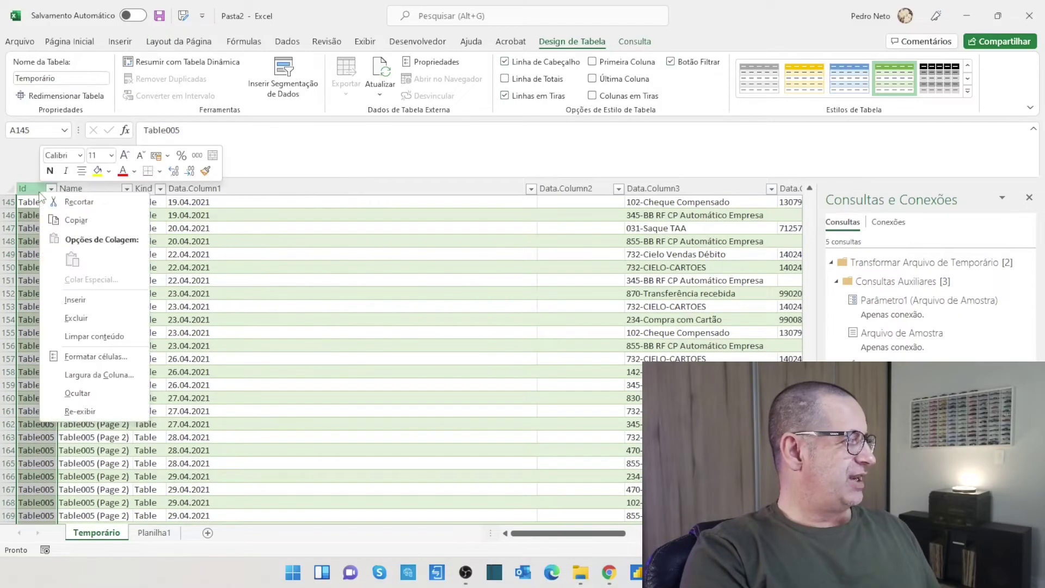
{"action": "left_click", "coordinate": [87, 318]}
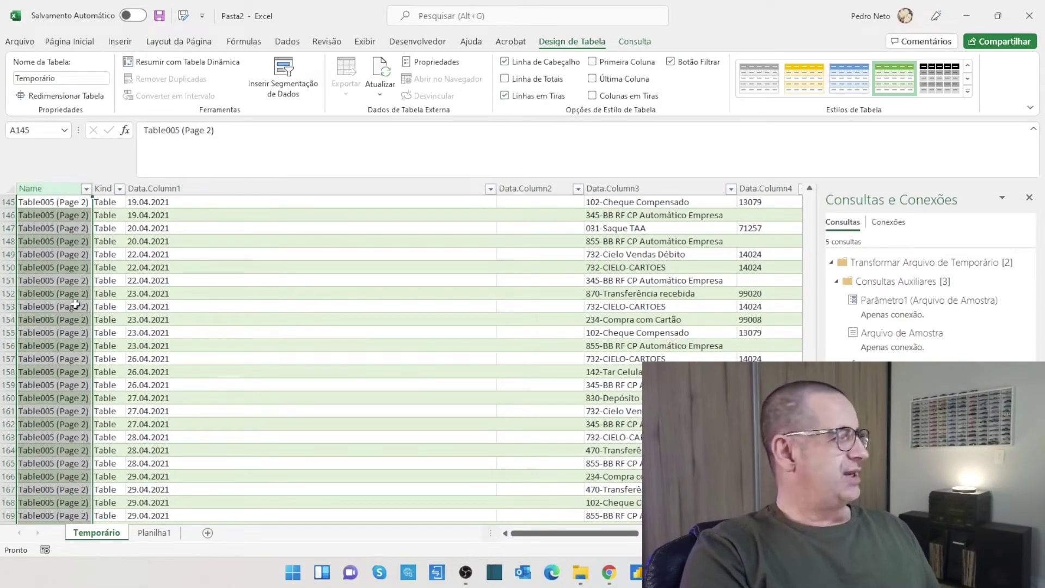
{"action": "right_click", "coordinate": [51, 189]}
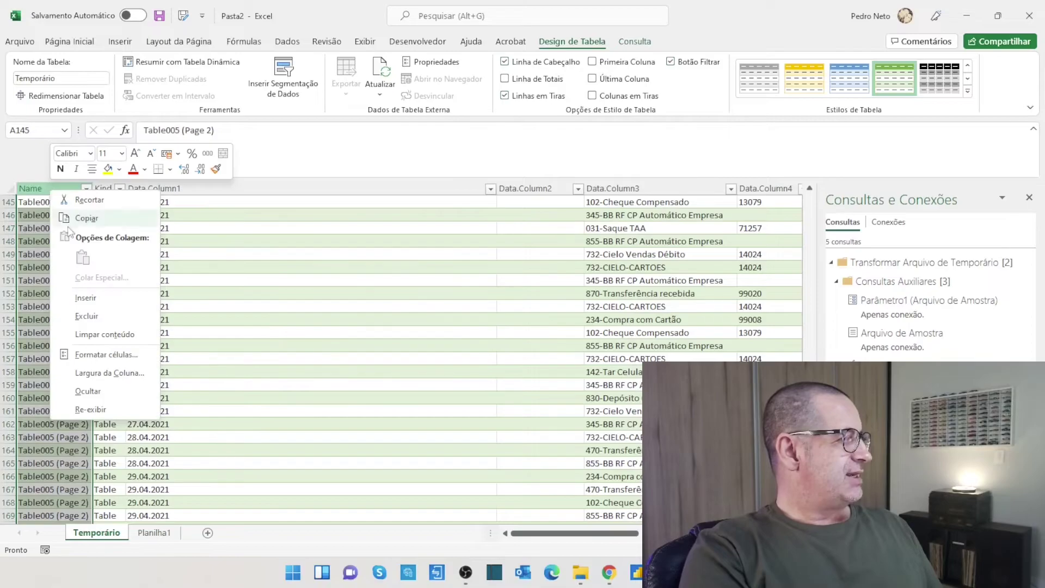
{"action": "left_click", "coordinate": [95, 316]}
{"action": "right_click", "coordinate": [27, 188]}
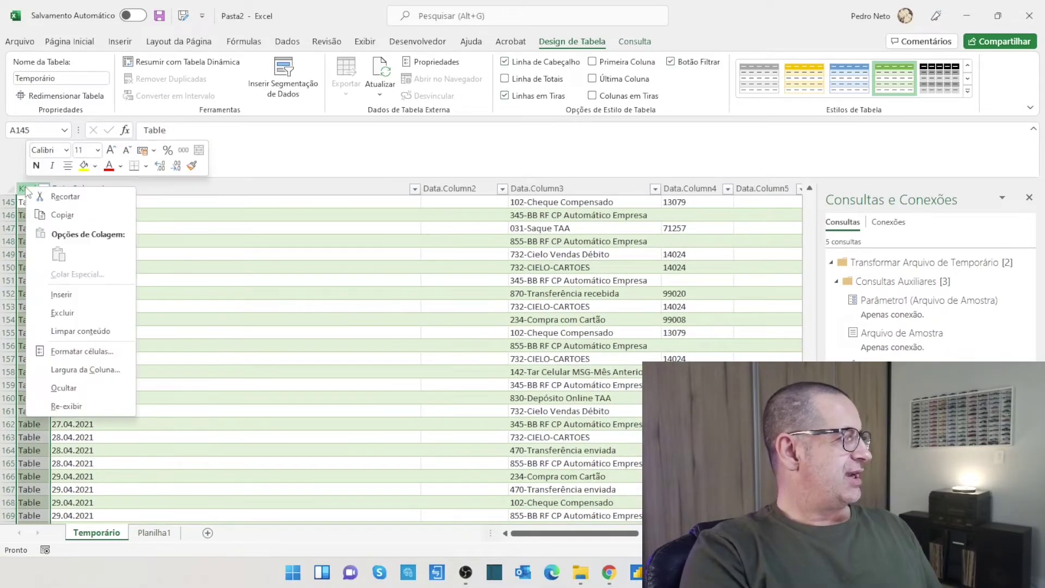
{"action": "left_click", "coordinate": [69, 315]}
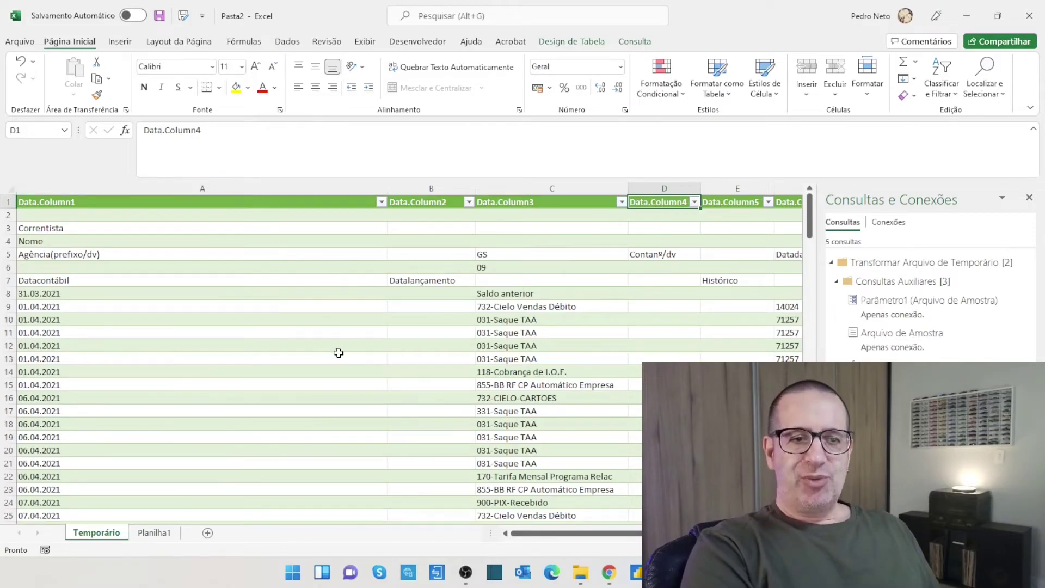
{"action": "scroll", "coordinate": [338, 353], "scroll_direction": "down", "scroll_amount": 9}
{"action": "scroll", "coordinate": [338, 353], "scroll_direction": "down", "scroll_amount": 3}
{"action": "scroll", "coordinate": [339, 353], "scroll_direction": "down", "scroll_amount": 1}
{"action": "scroll", "coordinate": [338, 353], "scroll_direction": "down", "scroll_amount": 4}
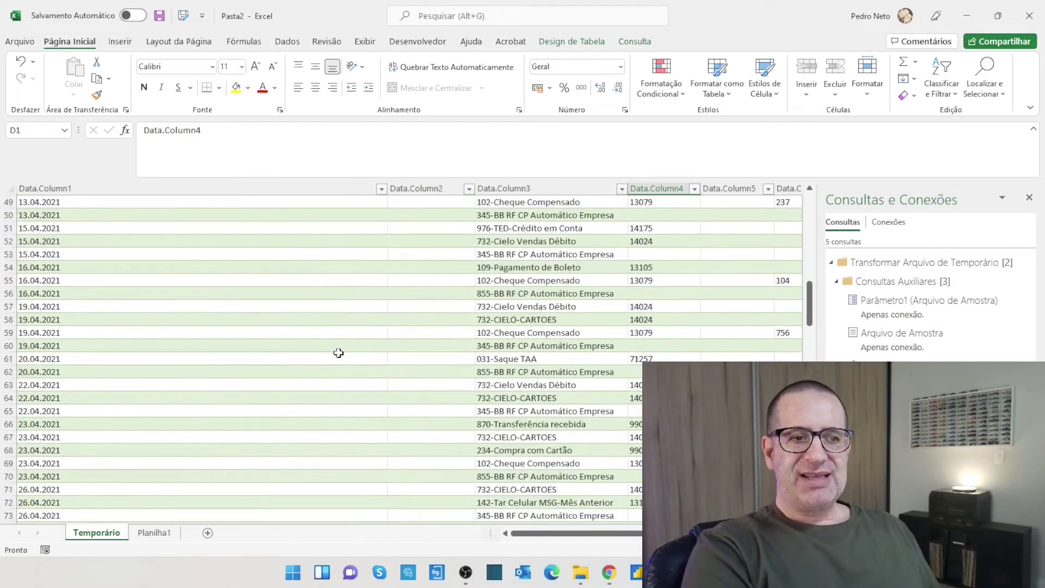
{"action": "scroll", "coordinate": [338, 353], "scroll_direction": "down", "scroll_amount": 12}
{"action": "scroll", "coordinate": [338, 354], "scroll_direction": "down", "scroll_amount": 1}
{"action": "scroll", "coordinate": [338, 353], "scroll_direction": "up", "scroll_amount": 7}
{"action": "scroll", "coordinate": [338, 353], "scroll_direction": "down", "scroll_amount": 3}
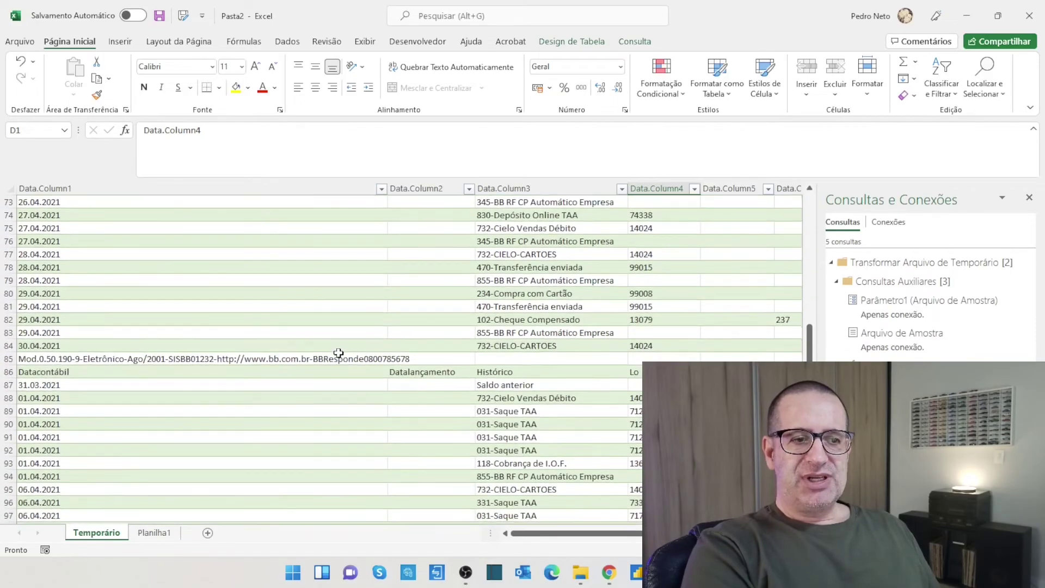
{"action": "scroll", "coordinate": [339, 353], "scroll_direction": "up", "scroll_amount": 5}
{"action": "scroll", "coordinate": [339, 353], "scroll_direction": "up", "scroll_amount": 4}
{"action": "scroll", "coordinate": [339, 353], "scroll_direction": "up", "scroll_amount": 1}
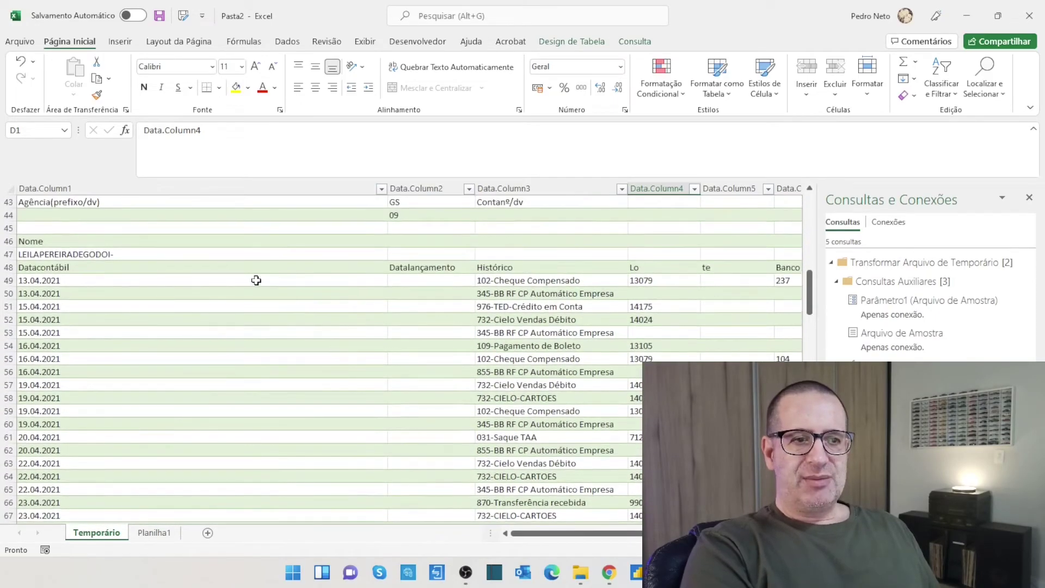
{"action": "left_click", "coordinate": [129, 271]}
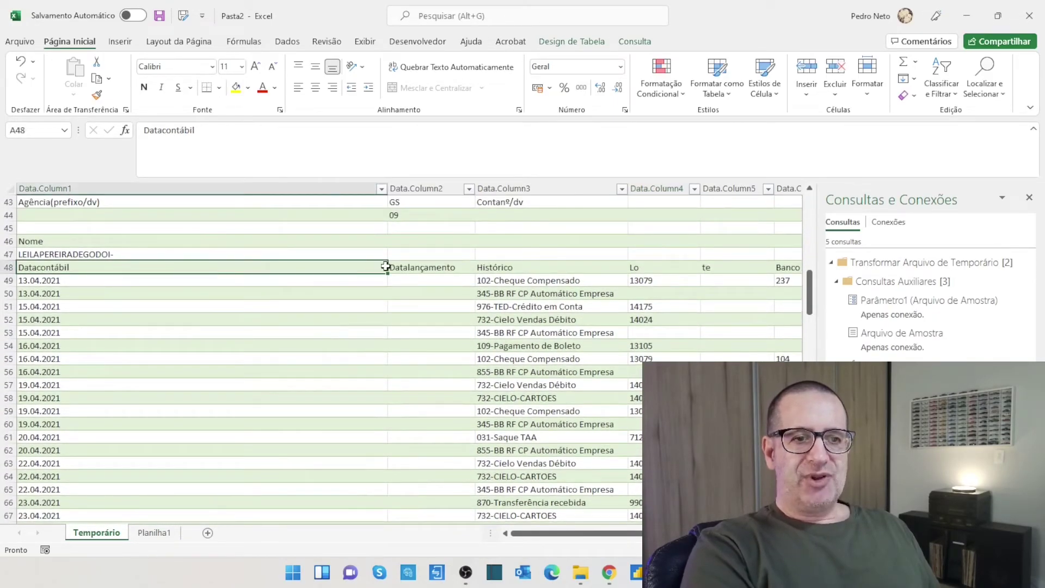
{"action": "left_click", "coordinate": [490, 268]}
{"action": "left_click", "coordinate": [643, 271]}
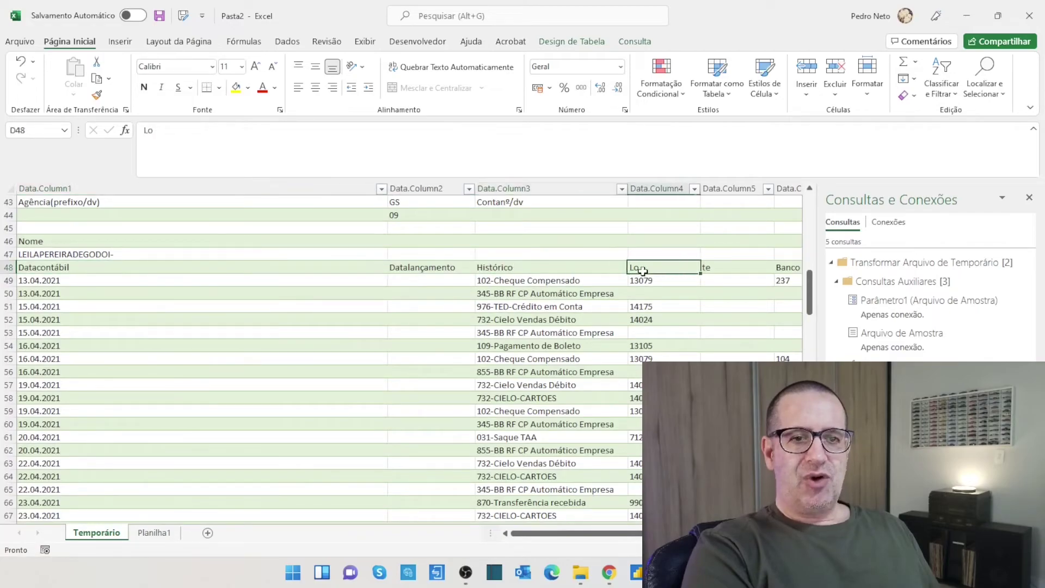